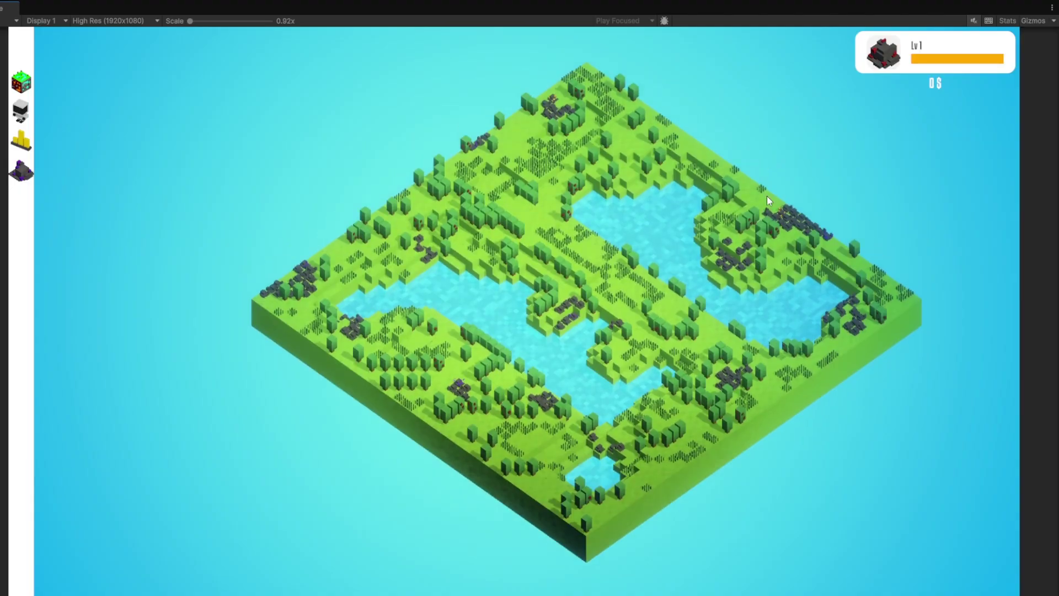
Inspect the voxel island map as a whole and up close around the ore-covered peninsula and the stepped lakeshore
key("s")
key("a")
key("w")
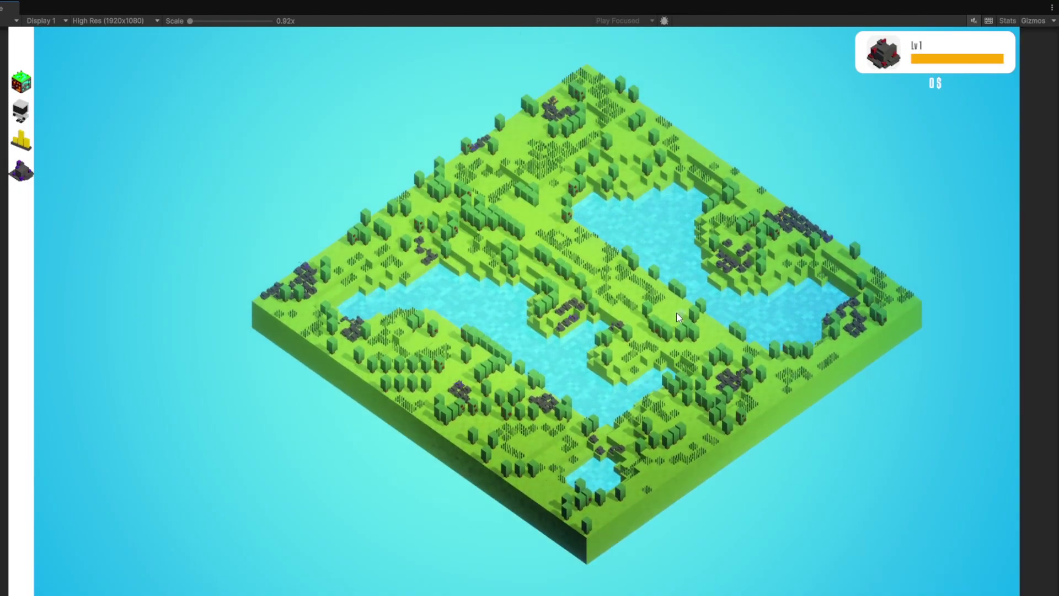
scroll(569, 293, "up", 5)
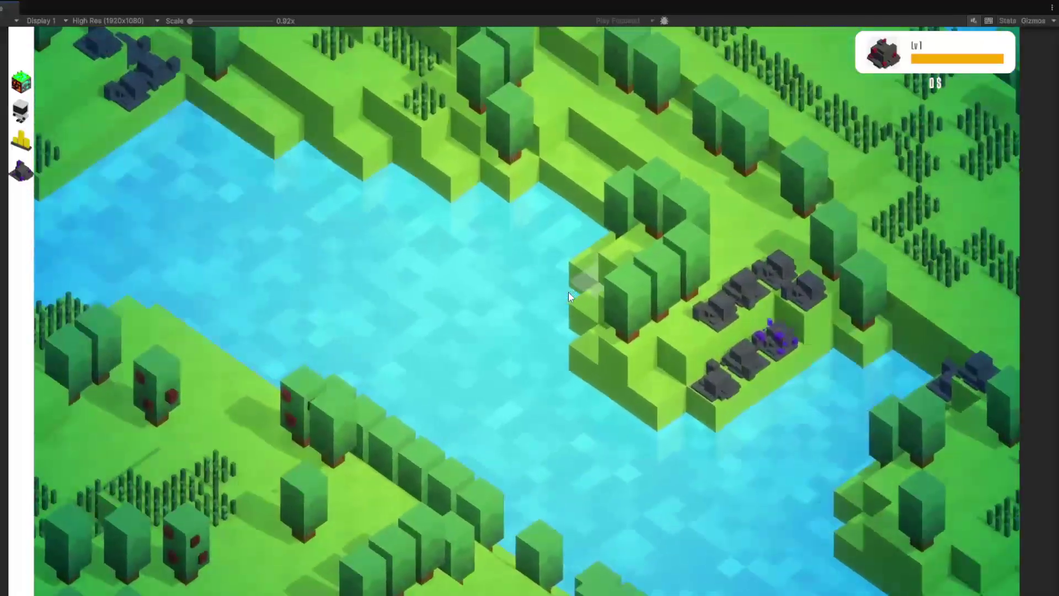
scroll(563, 274, "down", 5)
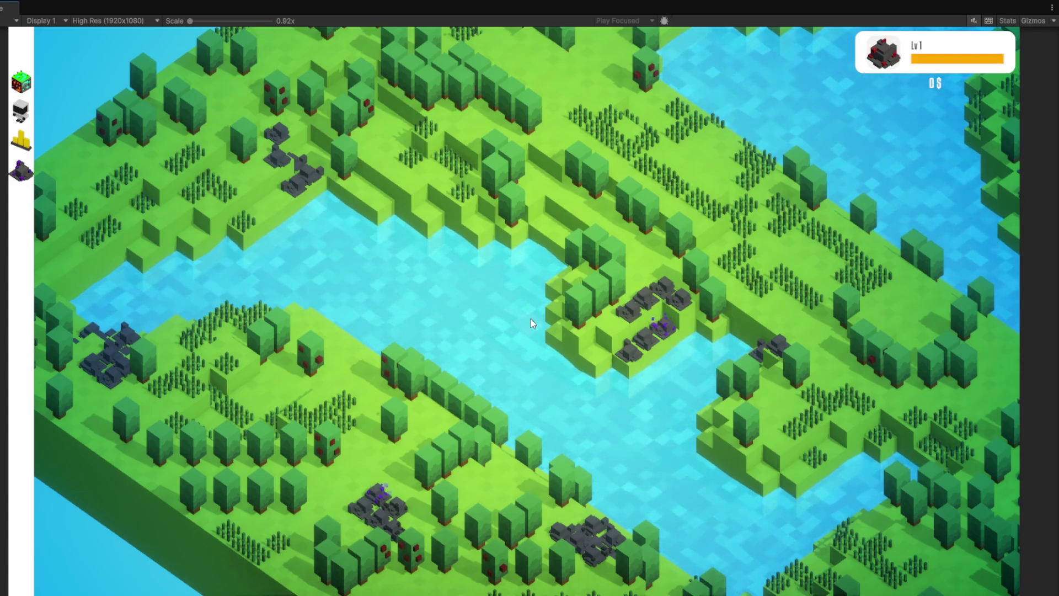
key("w")
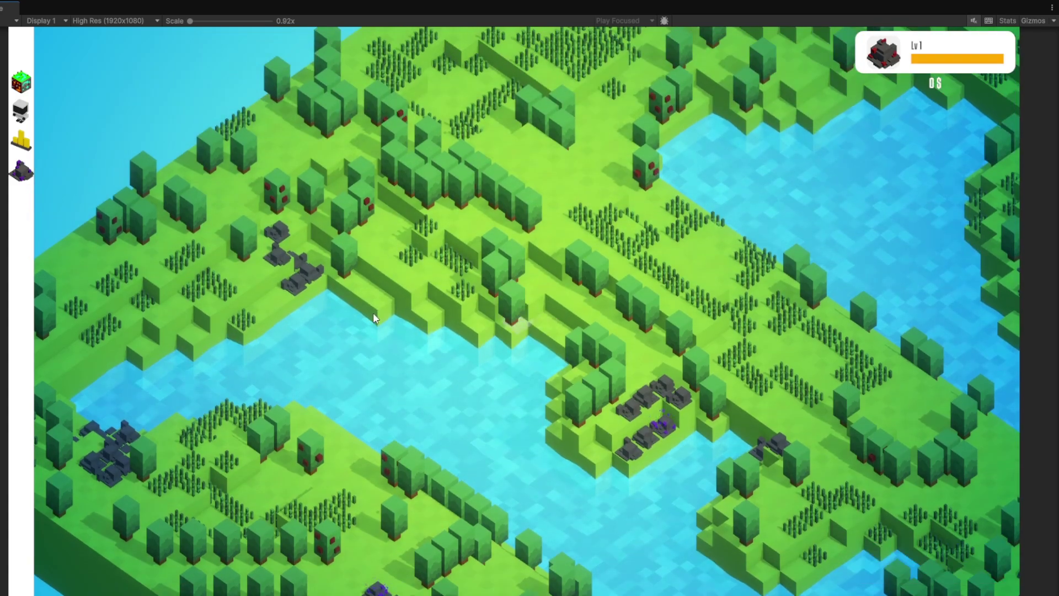
scroll(373, 311, "up", 5)
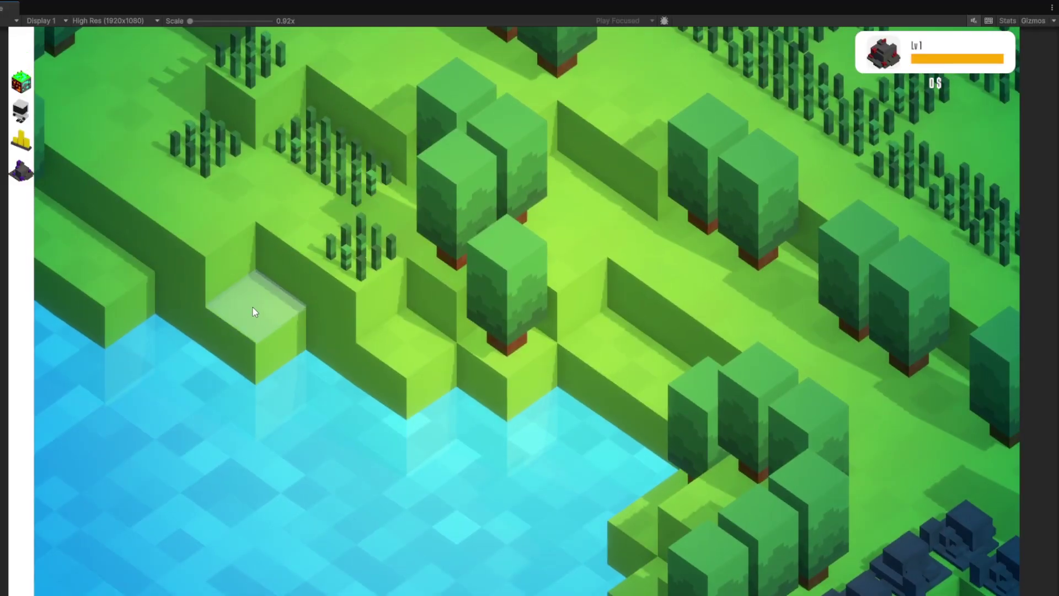
key("w")
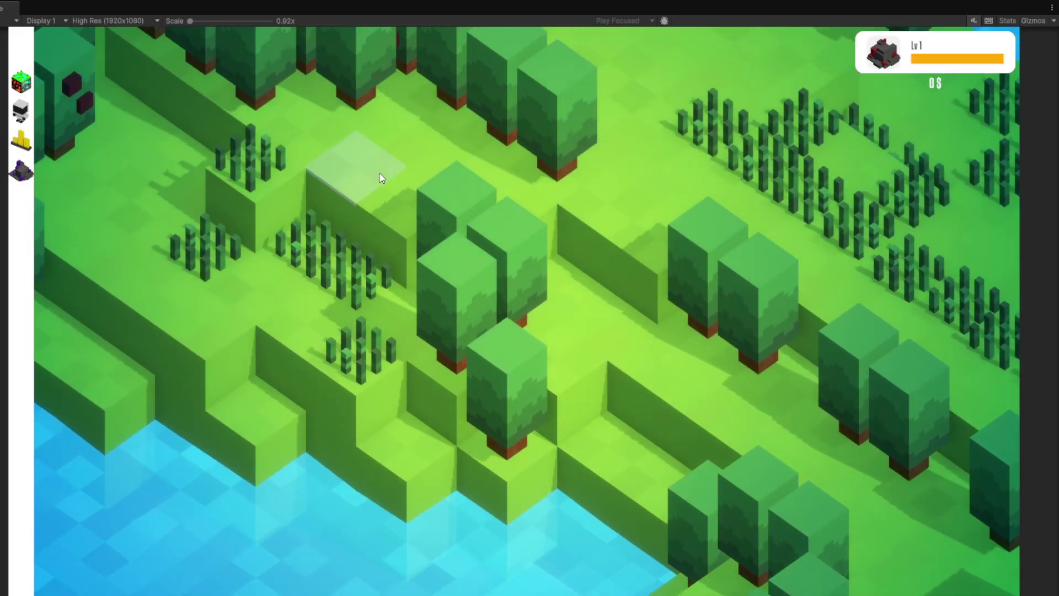
scroll(380, 173, "down", 10)
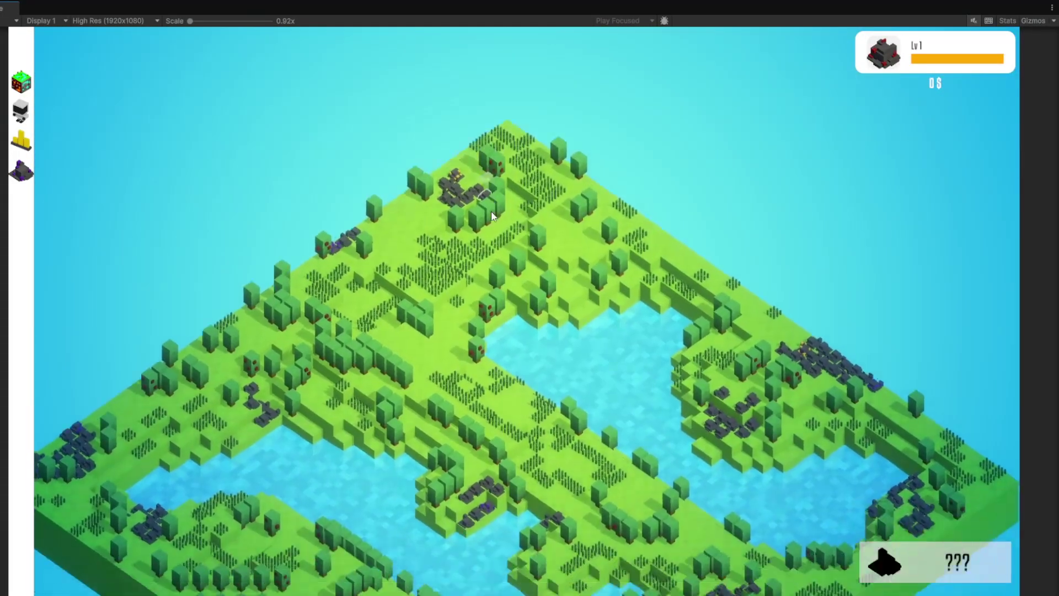
scroll(491, 211, "down", 2)
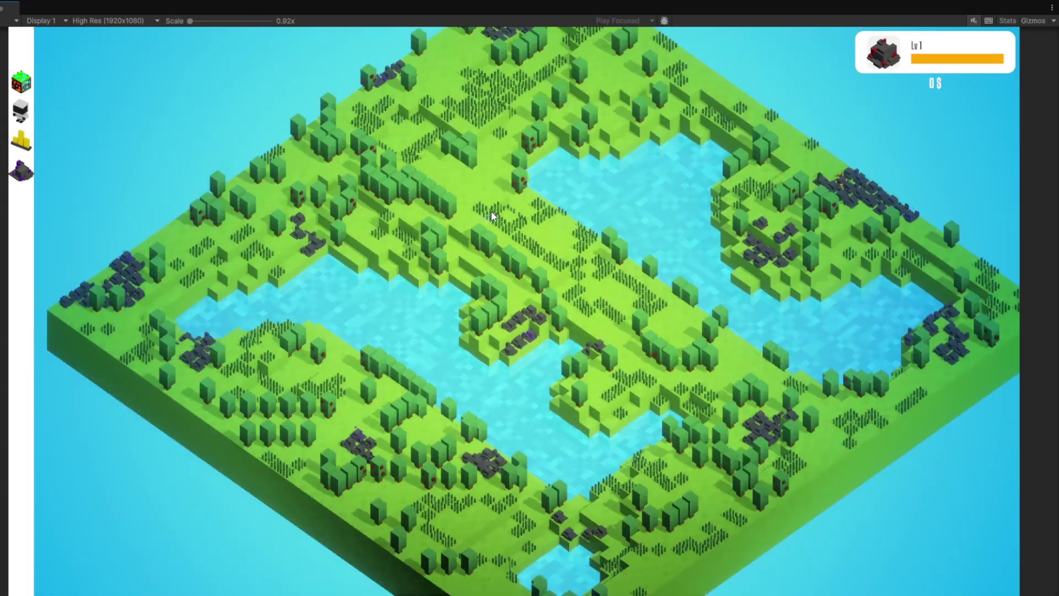
Examine the grassy plain, trees and dark ore deposits near the far corner of the island
key("s")
key("w")
scroll(528, 260, "up", 4)
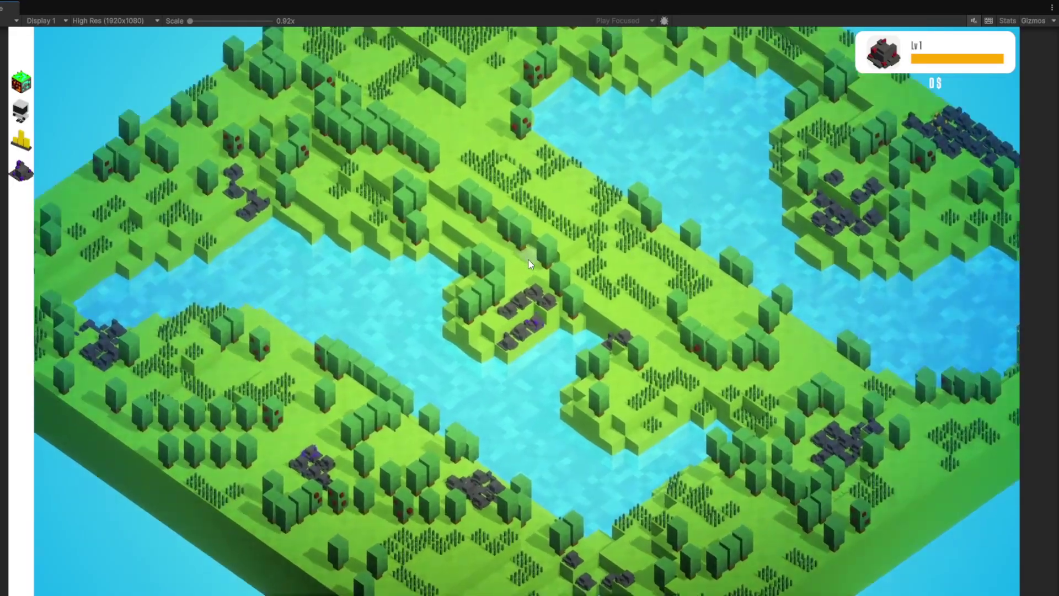
scroll(528, 259, "up", 5)
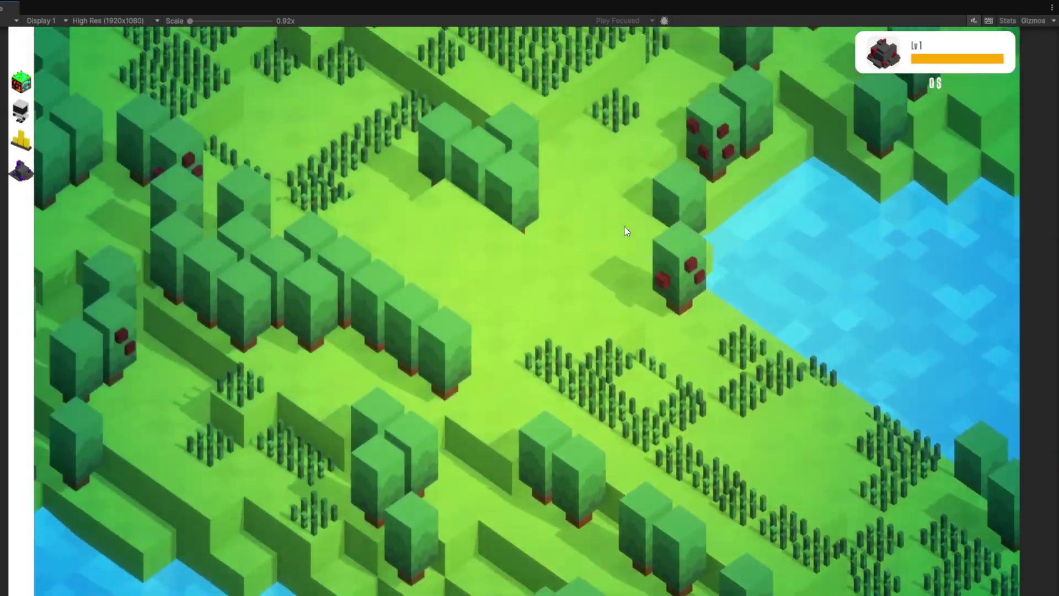
key("w")
key("a")
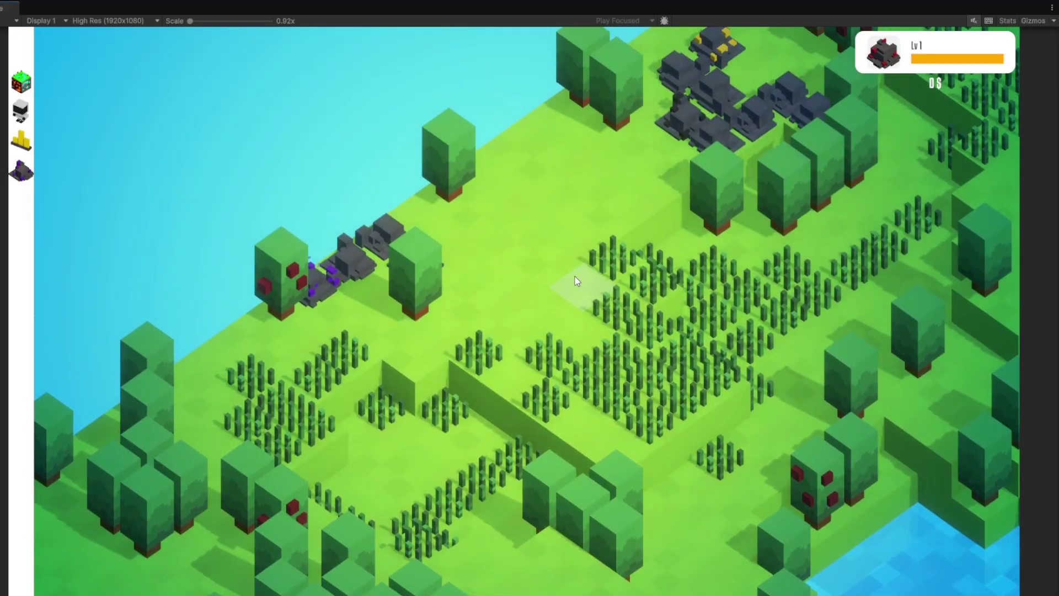
key("s")
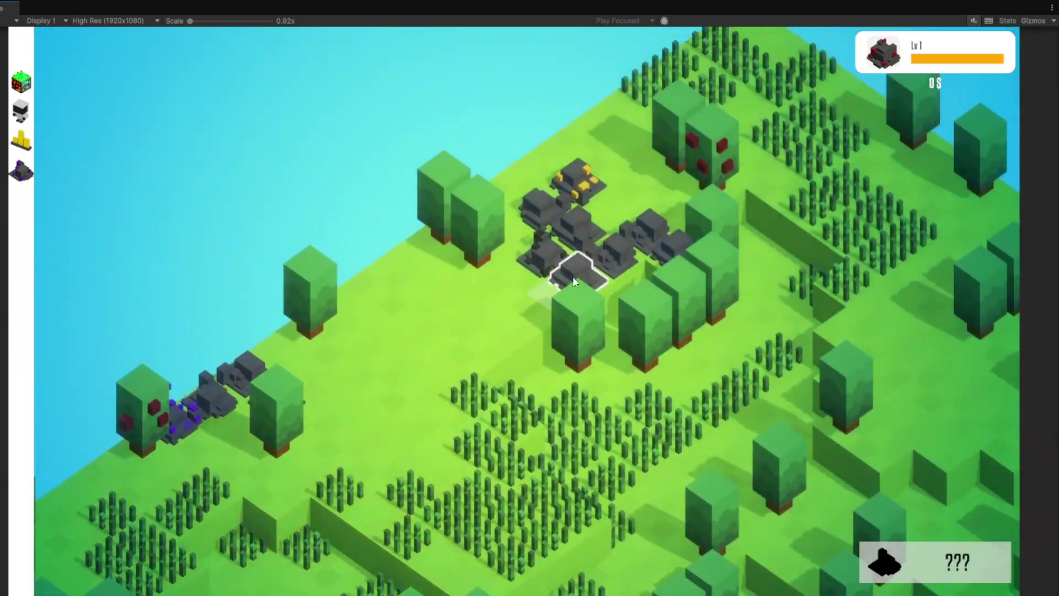
scroll(573, 277, "down", 10)
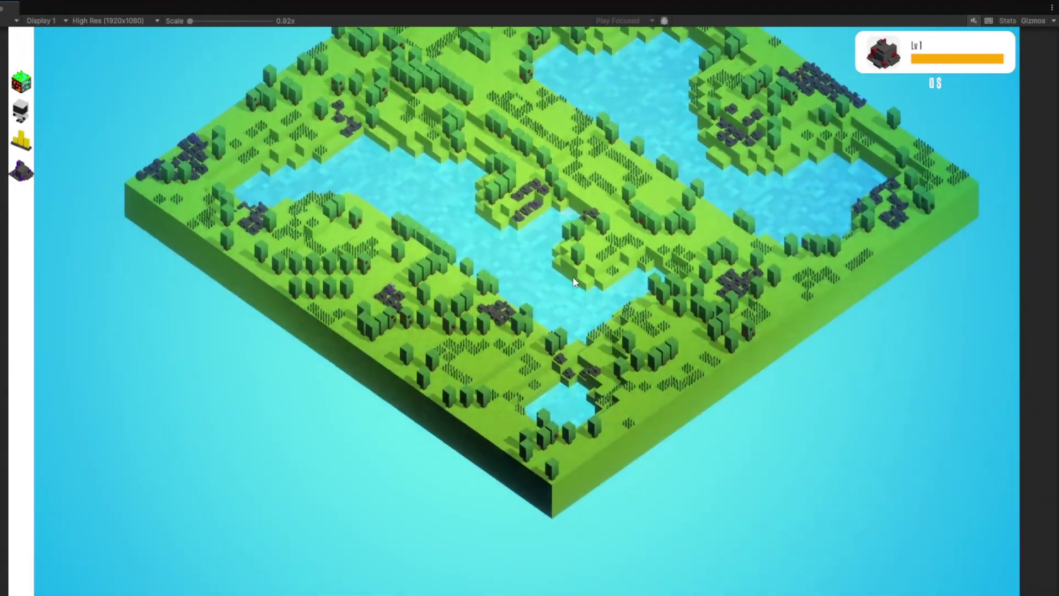
Survey the whole island, the lake beside the ore-covered peninsula, and the woods and terraces behind it
scroll(572, 277, "down", 1)
key("w")
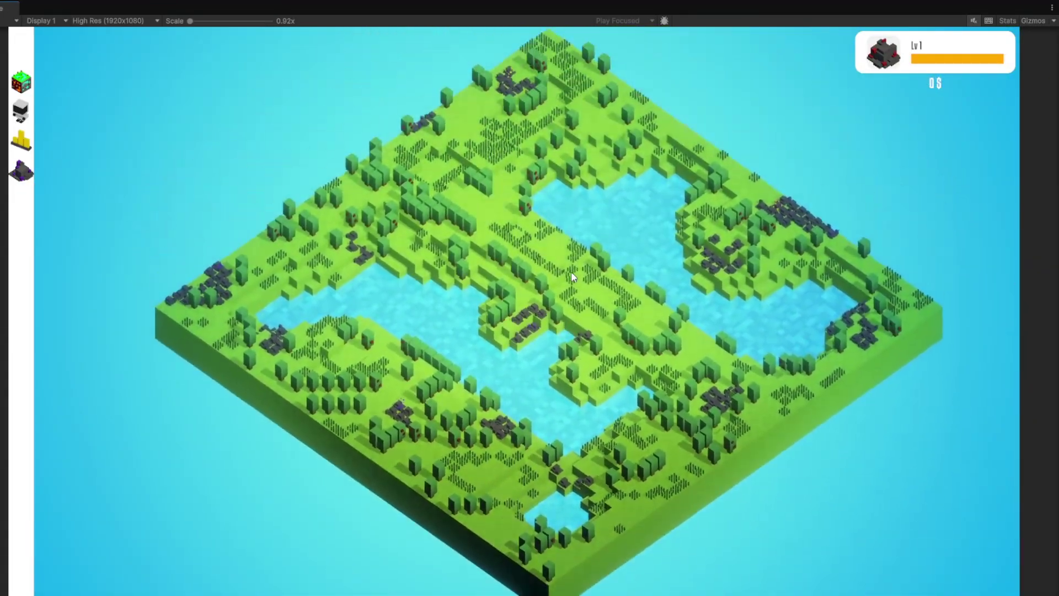
key("s")
key("a")
key("w")
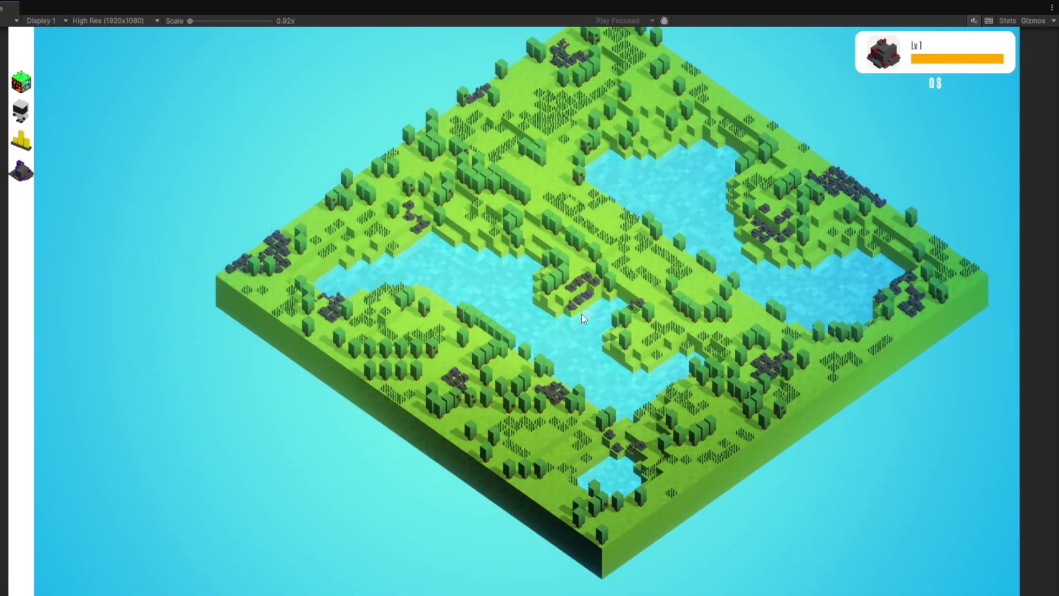
scroll(582, 313, "up", 6)
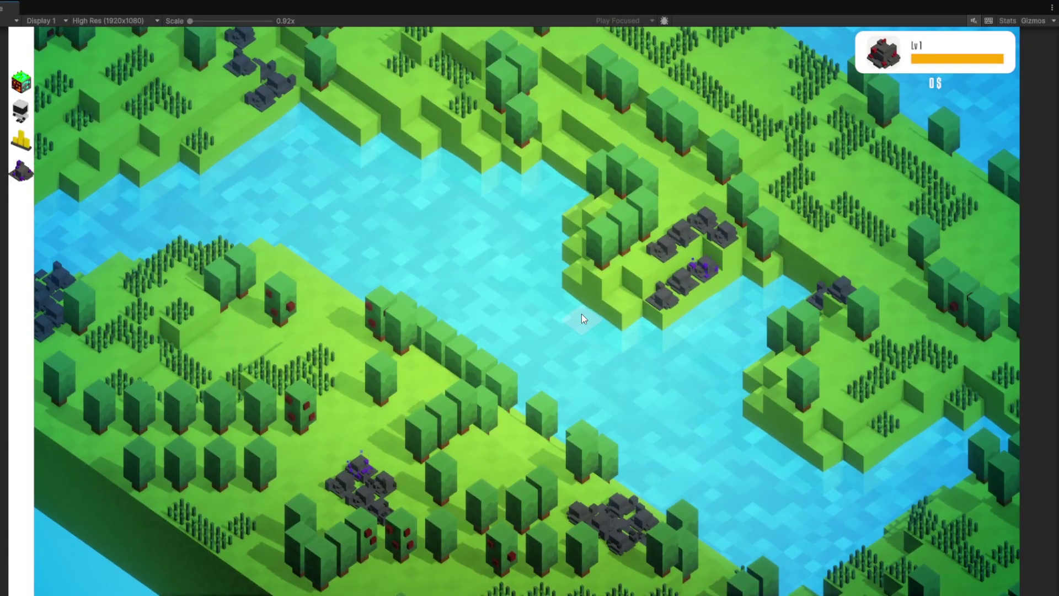
key("a")
key("w")
key("d")
scroll(627, 274, "down", 1)
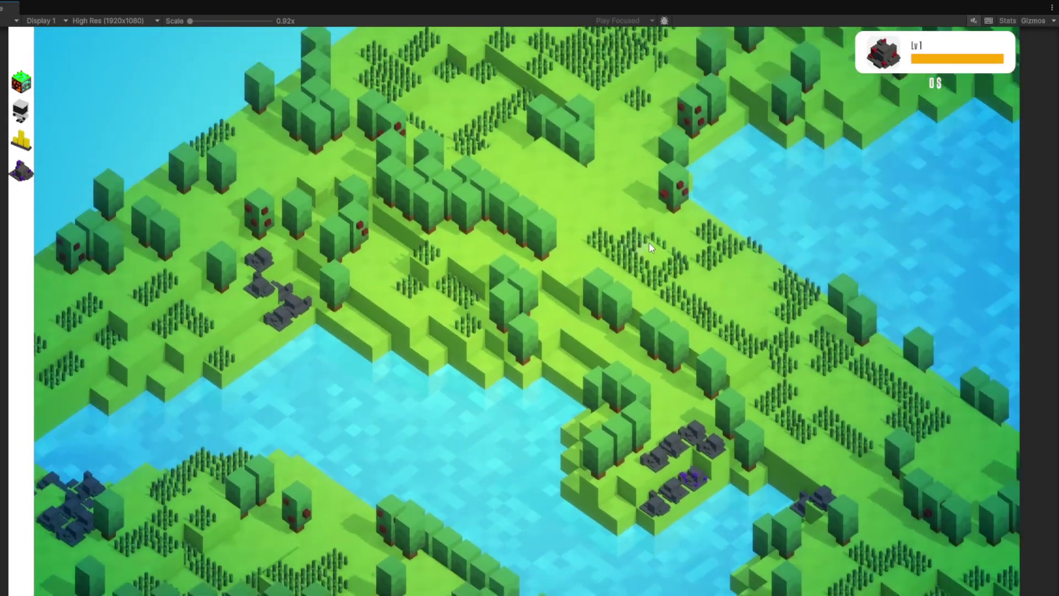
scroll(659, 256, "down", 3)
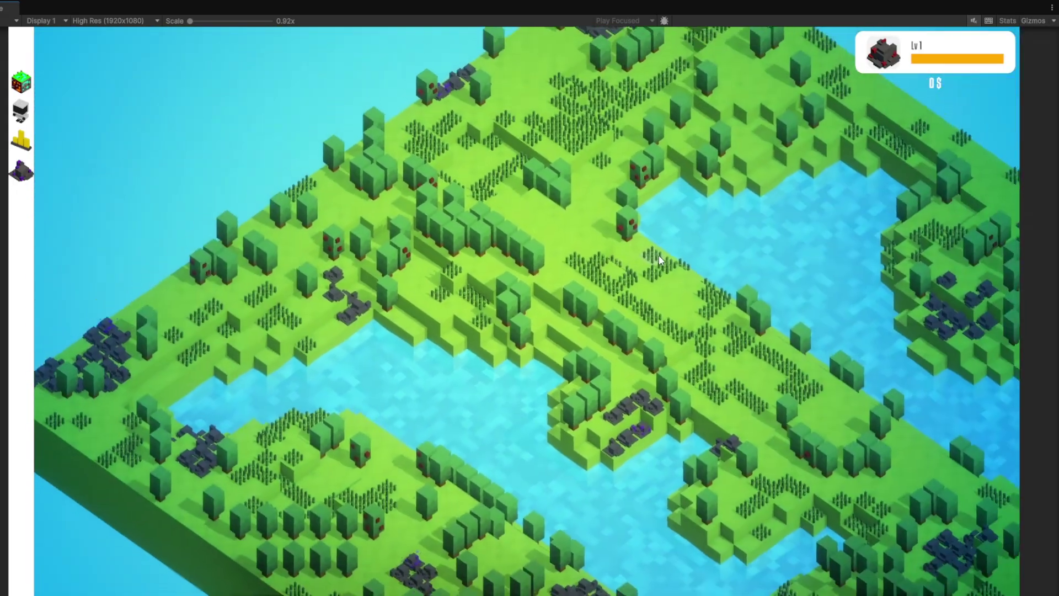
Examine the strip of land between the two lakes at several zoom levels, from close-up to the full island
key("s")
key("d")
scroll(670, 230, "down", 1)
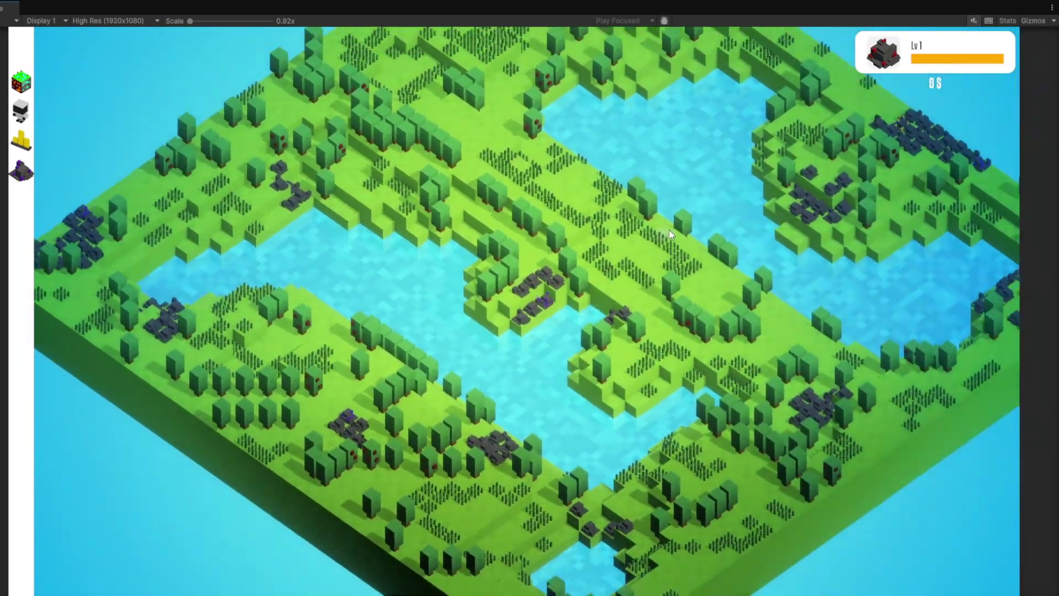
scroll(670, 229, "down", 3)
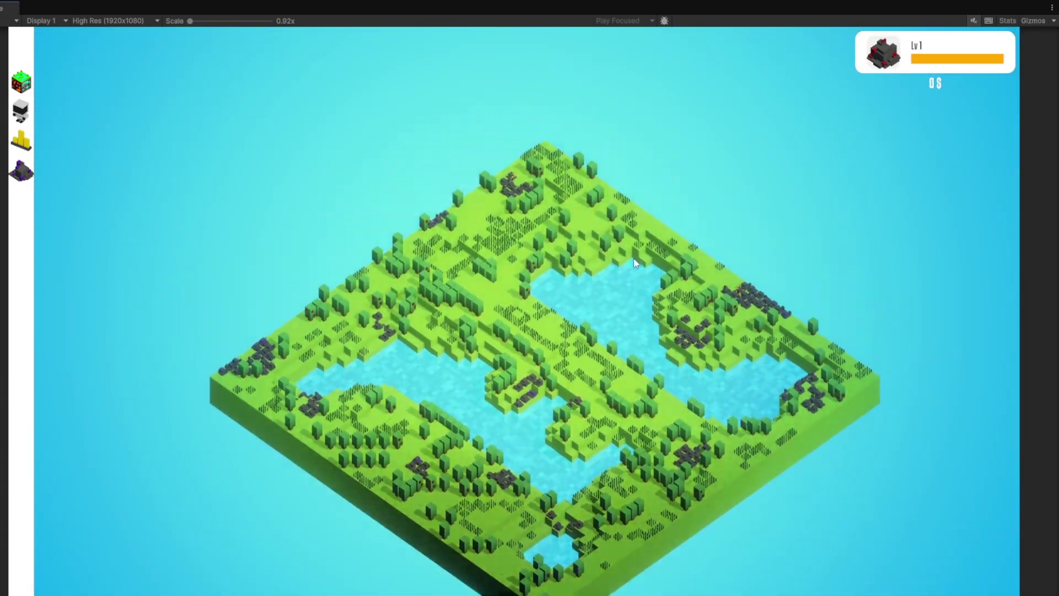
scroll(634, 265, "up", 5)
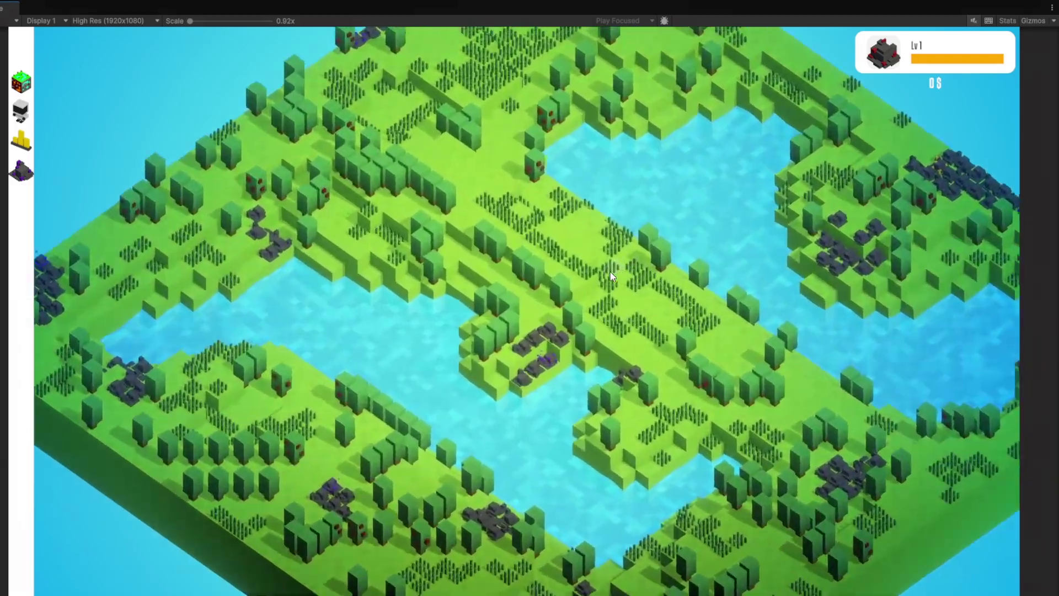
scroll(610, 271, "up", 3)
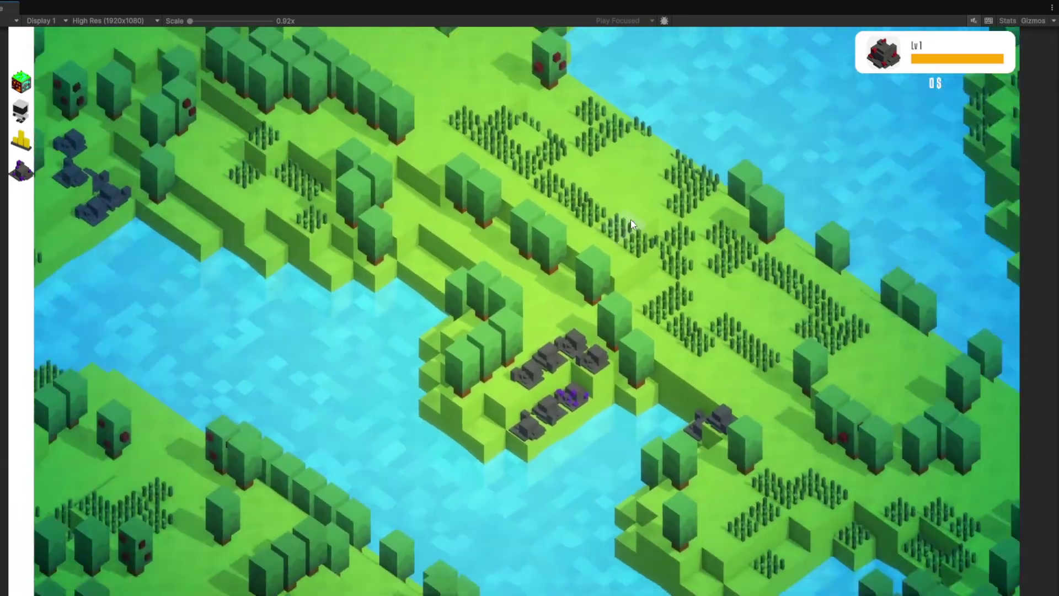
scroll(631, 222, "down", 5)
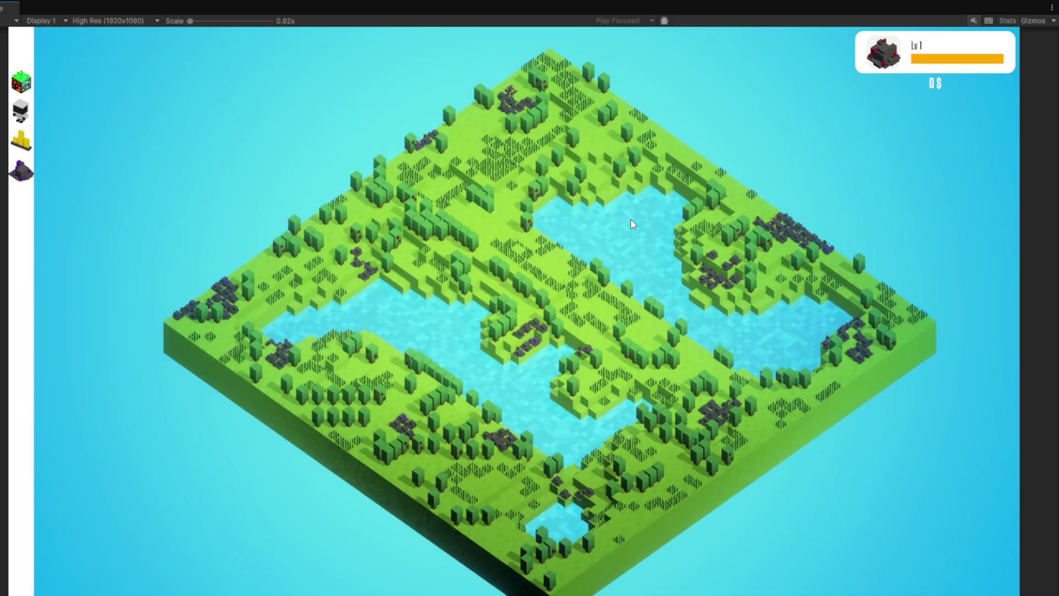
key("w")
key("s")
scroll(631, 220, "up", 1)
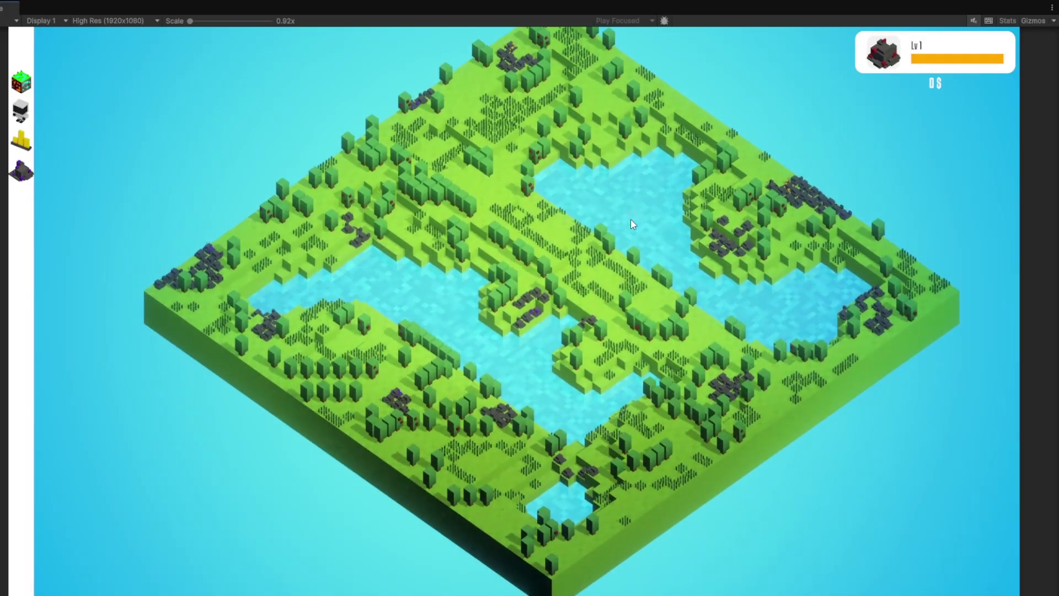
scroll(630, 220, "up", 3)
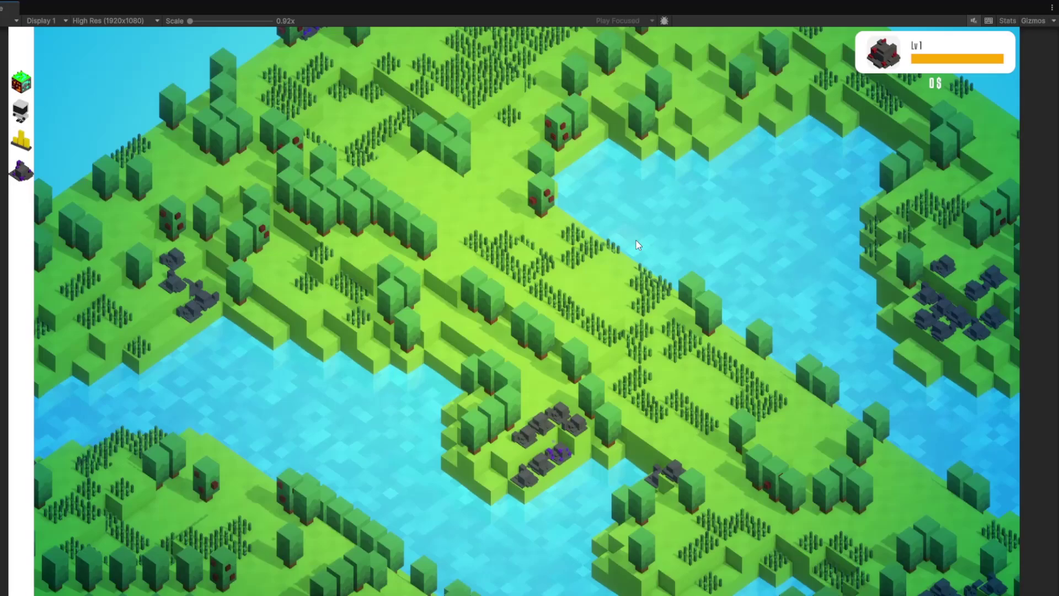
scroll(637, 245, "down", 5)
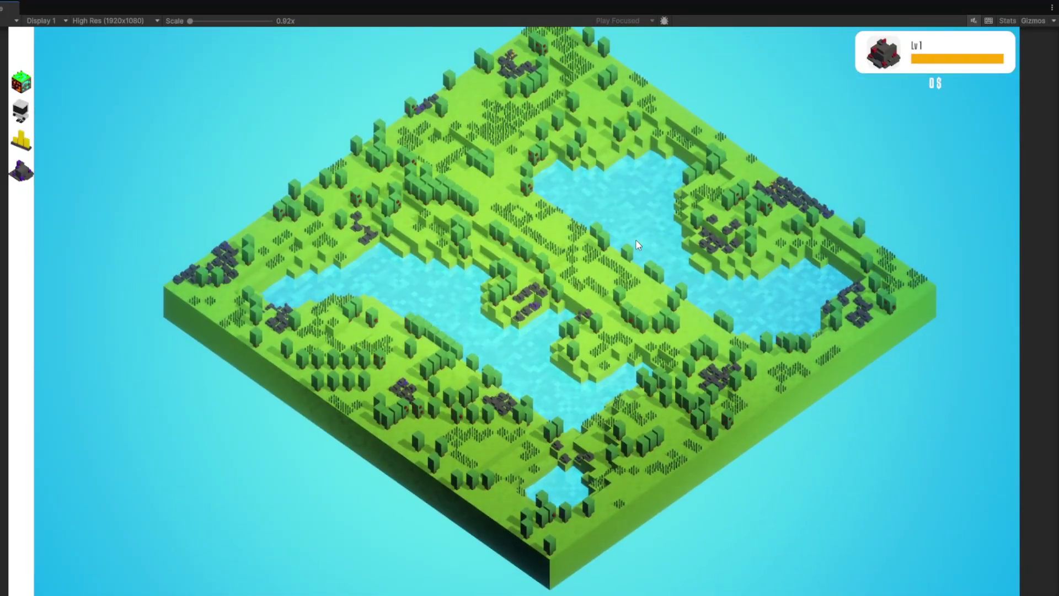
Inspect the lake's water surface, block shoreline and nearby ore deposits up close, ending with an overview of the island
scroll(638, 245, "up", 3)
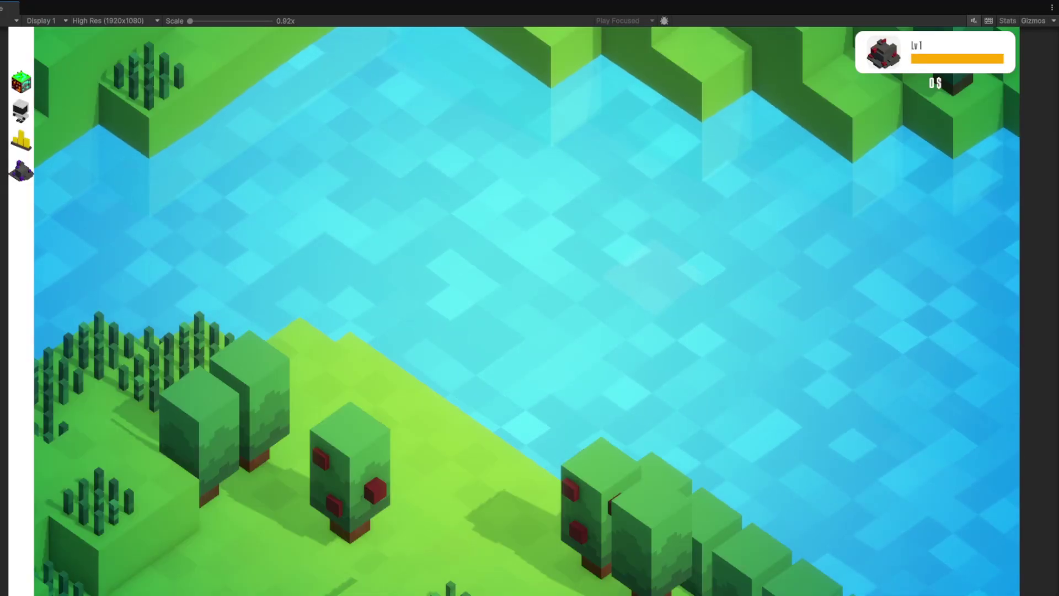
key("w")
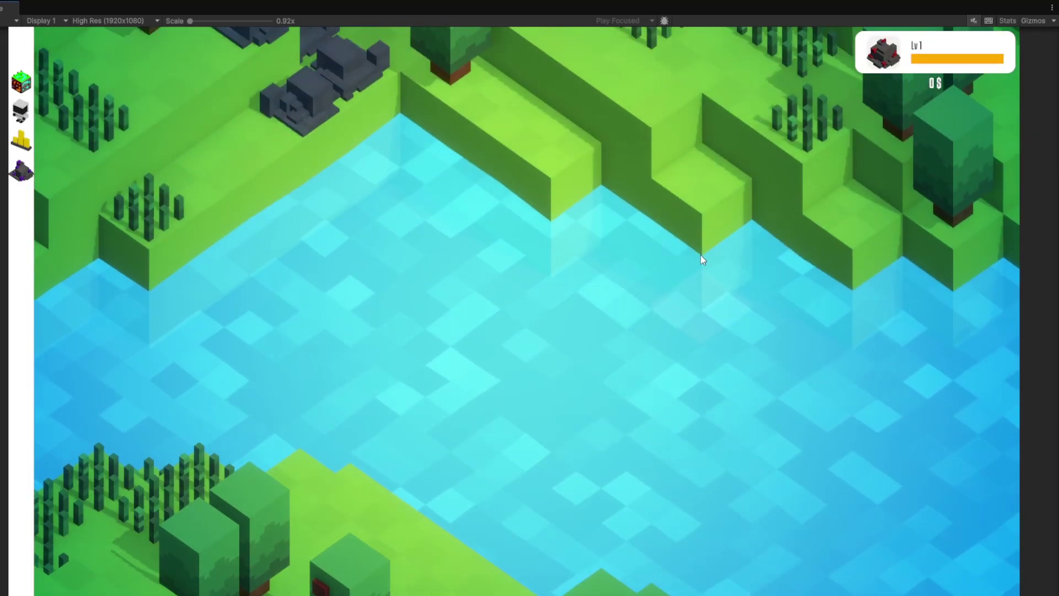
key("d")
key("a")
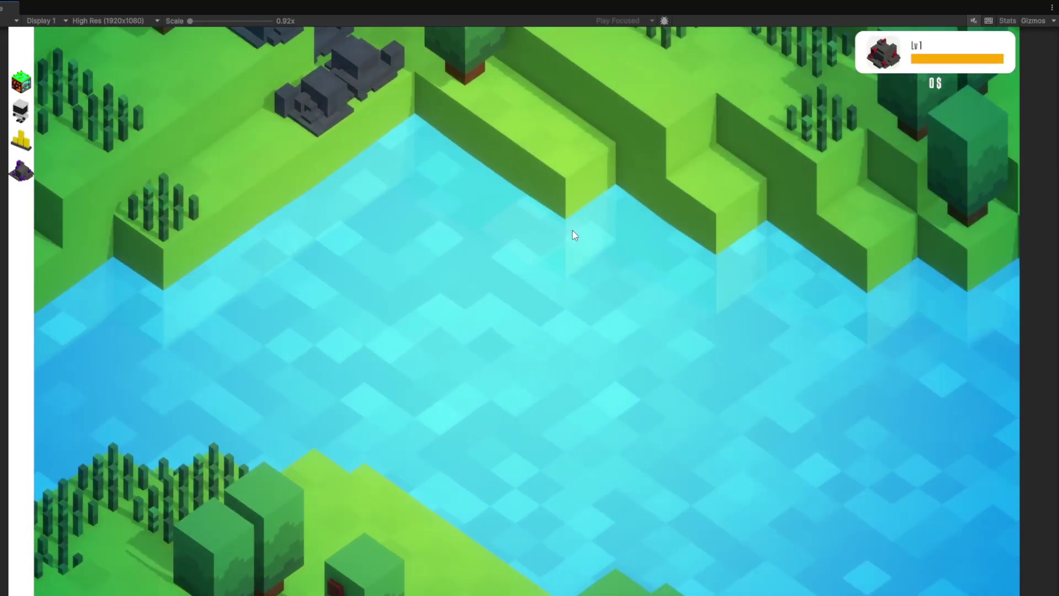
key("d")
key("s")
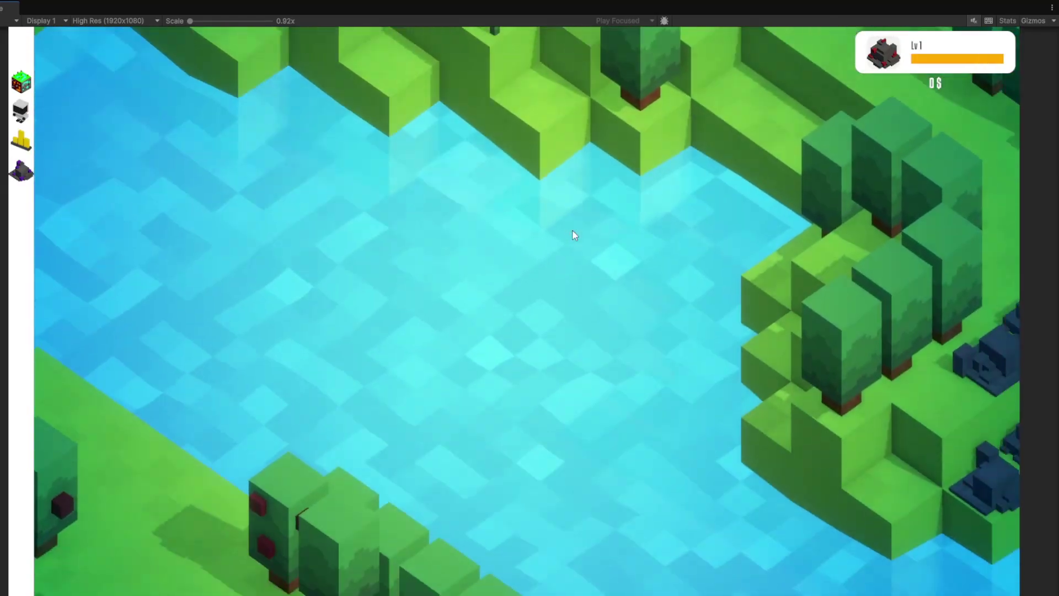
key("s")
key("d")
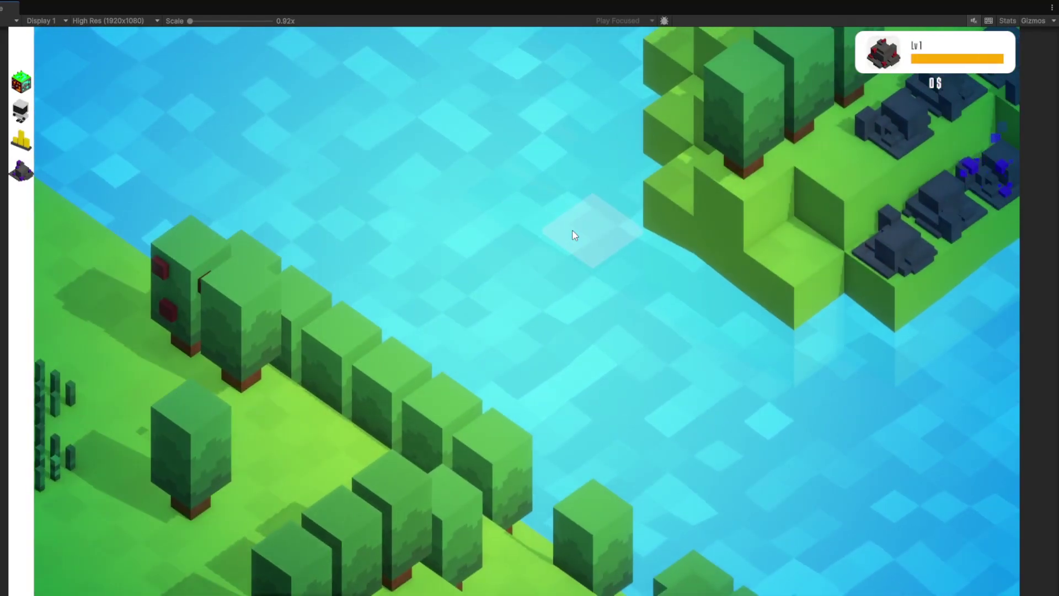
key("w")
key("a")
key("a")
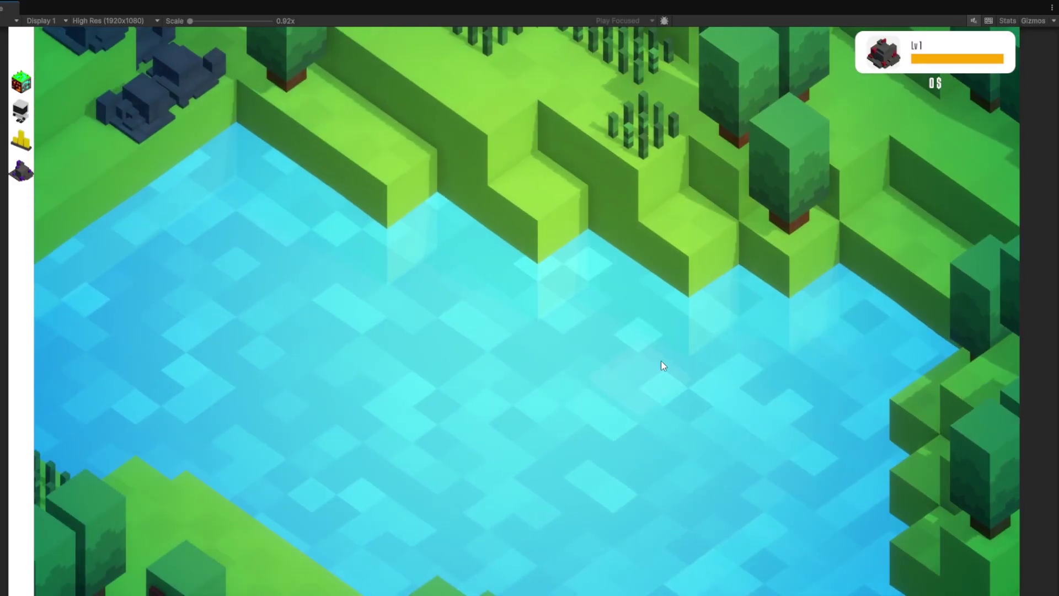
key("a")
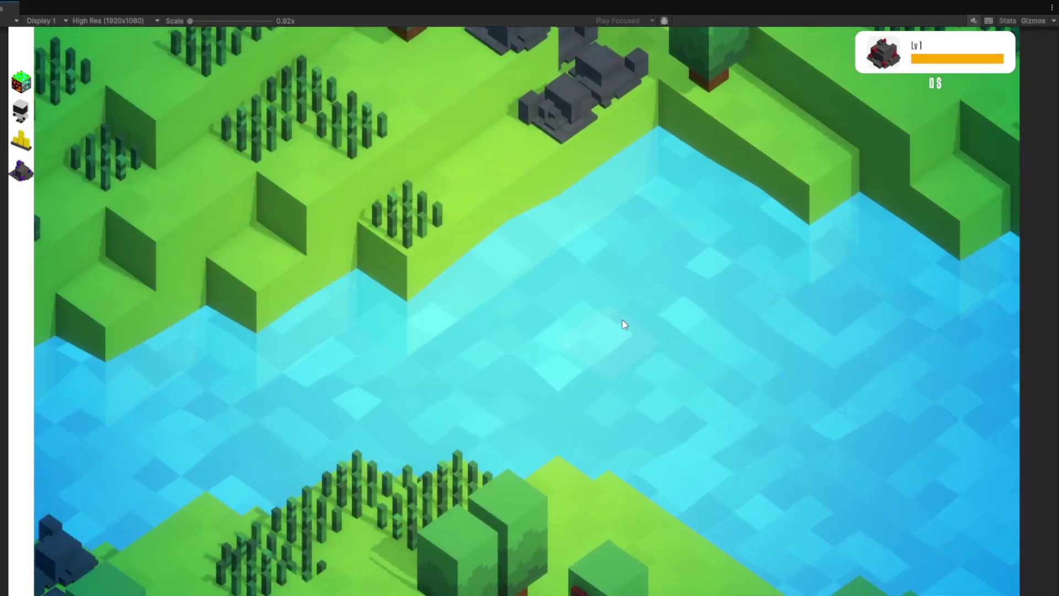
key("w")
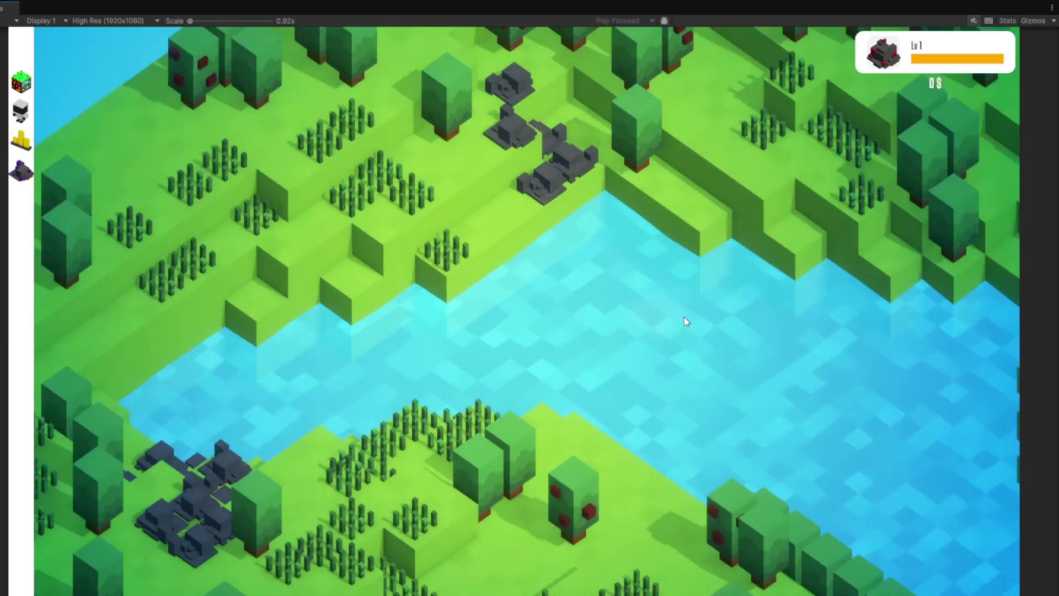
scroll(684, 317, "down", 5)
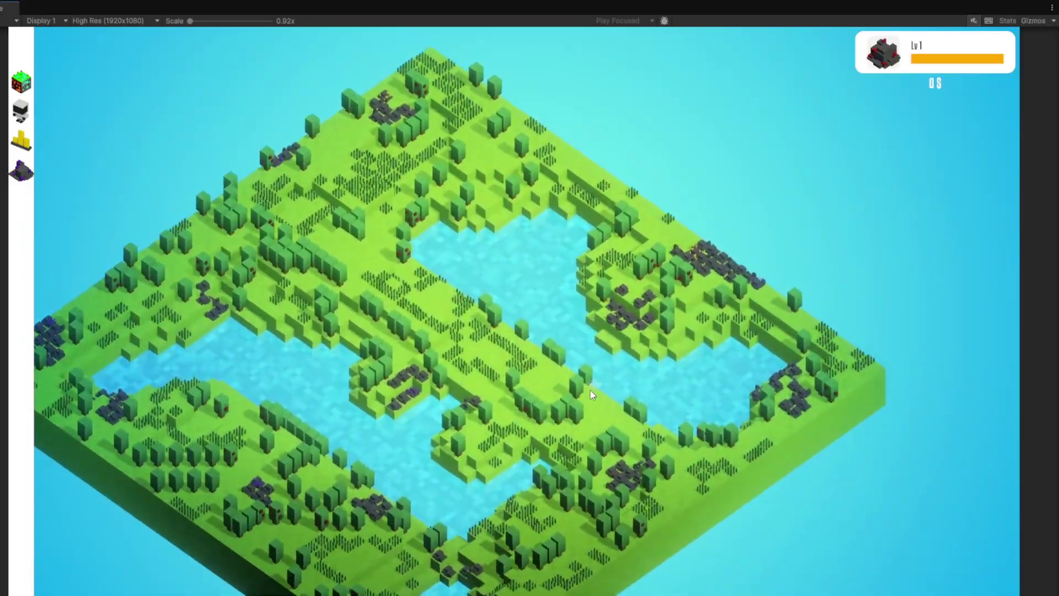
Examine the lake beside the grassy strip and its stepped block shoreline, from close-up to the full island
scroll(575, 277, "up", 5)
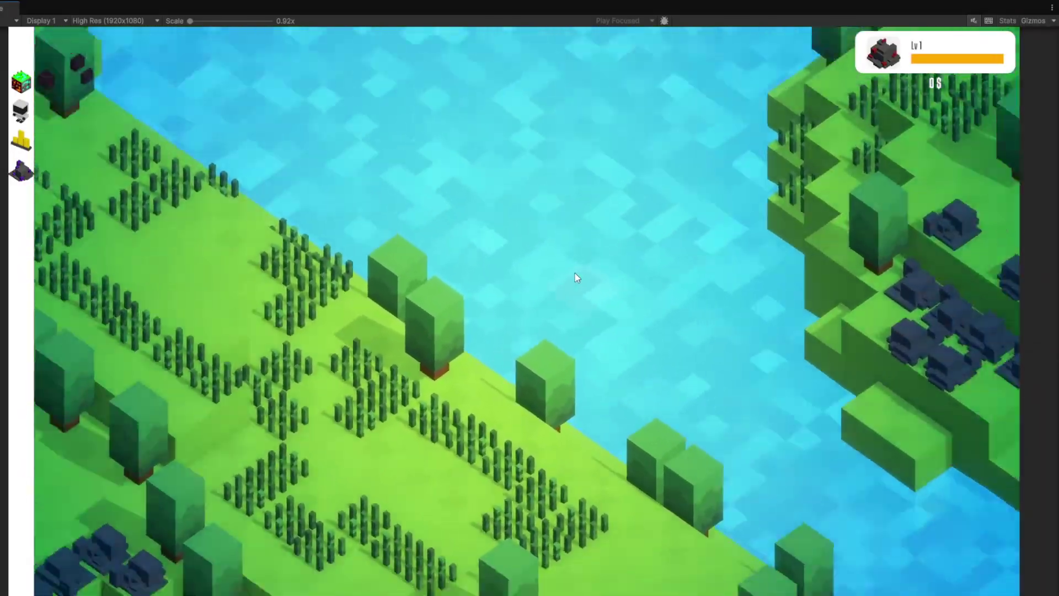
scroll(576, 277, "down", 5)
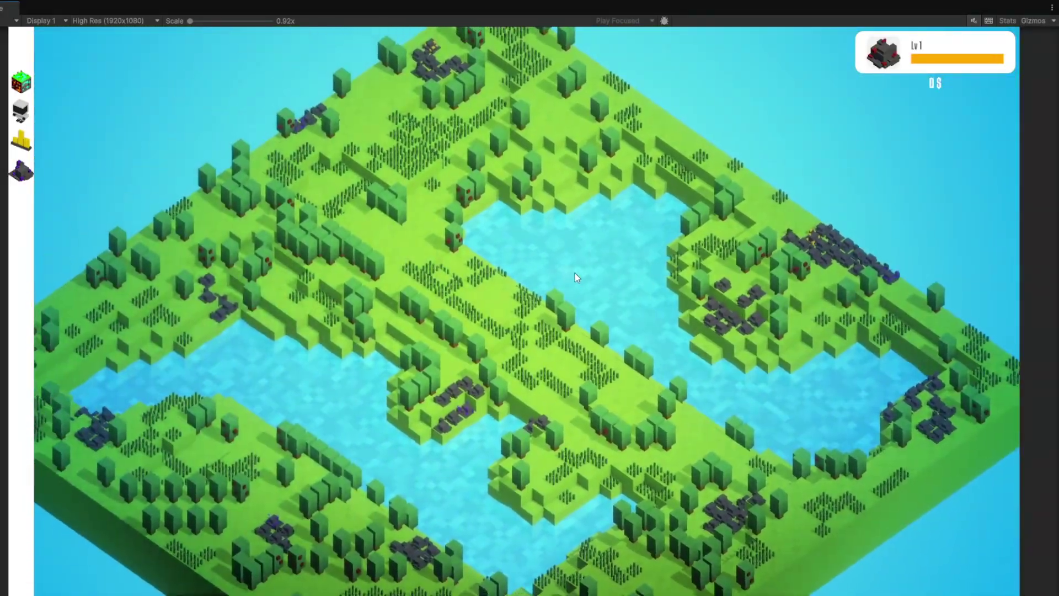
scroll(573, 281, "up", 2)
scroll(574, 282, "up", 5)
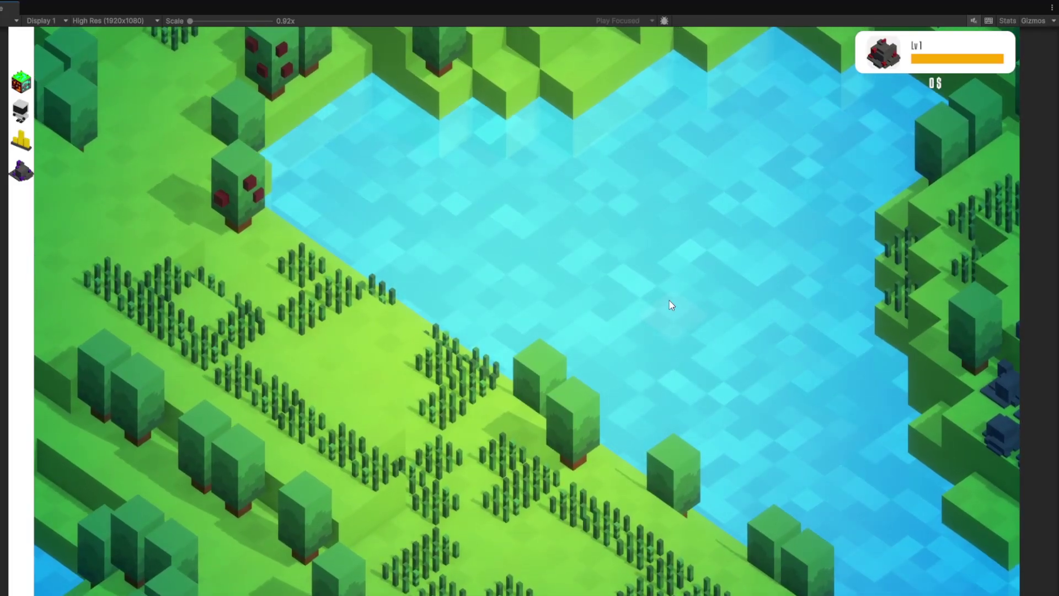
scroll(670, 300, "up", 3)
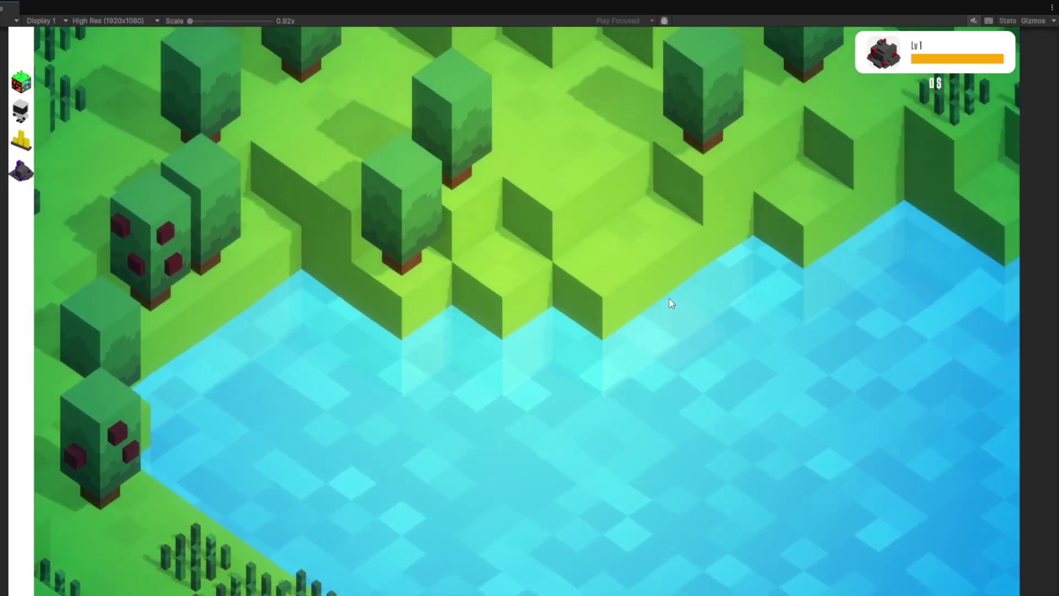
scroll(670, 299, "down", 5)
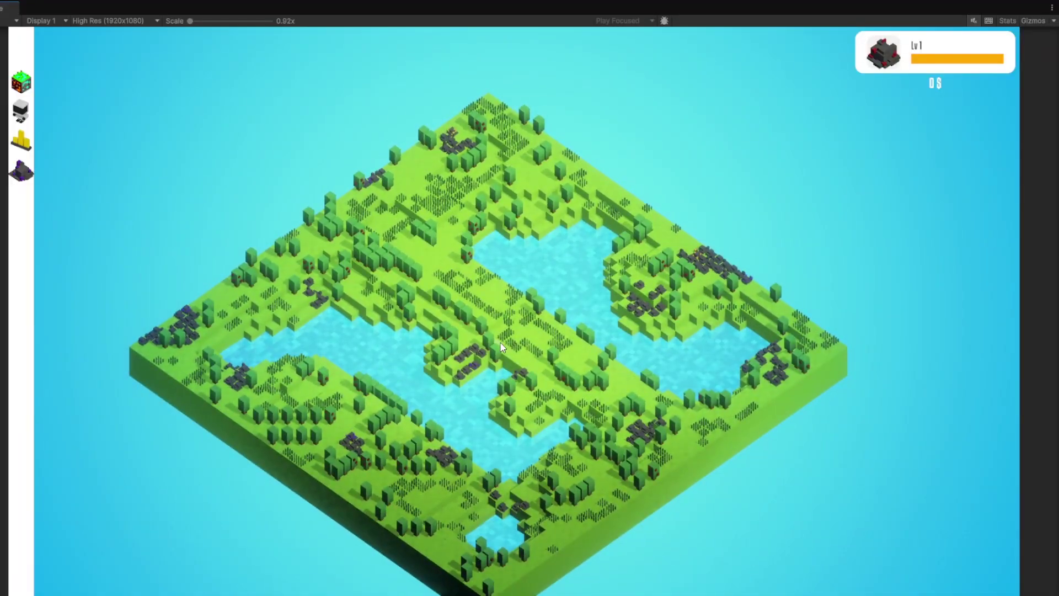
Inspect the terraced shore of the other lake and the ore deposit beside it up close
scroll(501, 347, "up", 5)
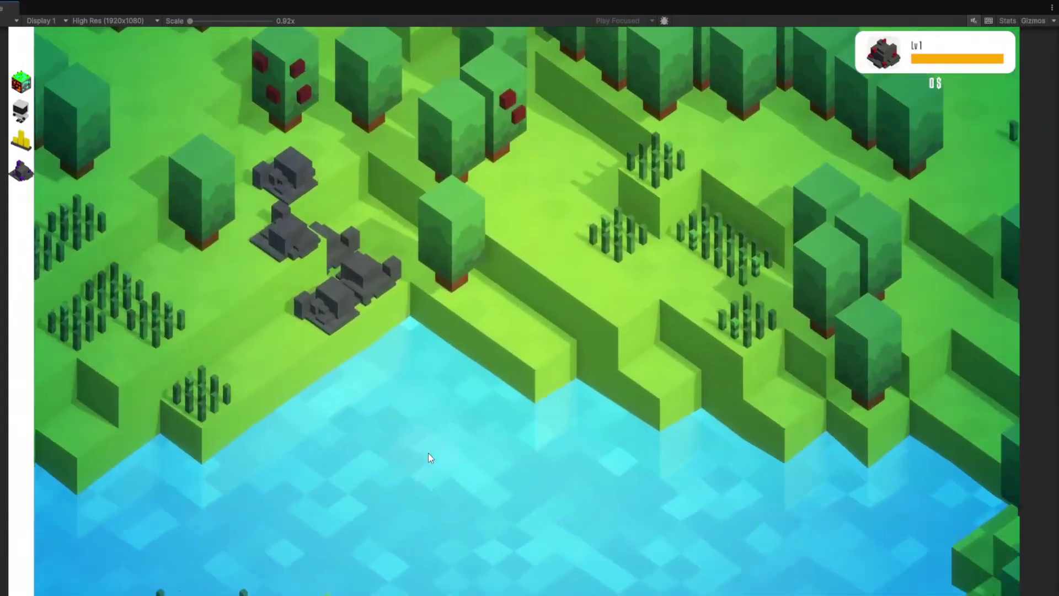
key("s")
key("d")
key("d")
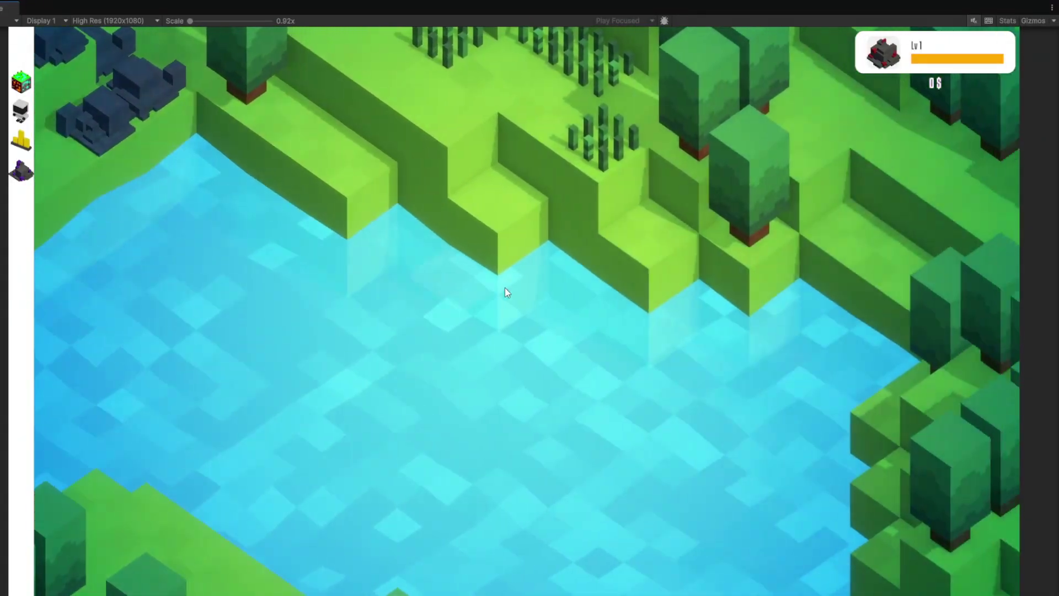
scroll(564, 314, "down", 5)
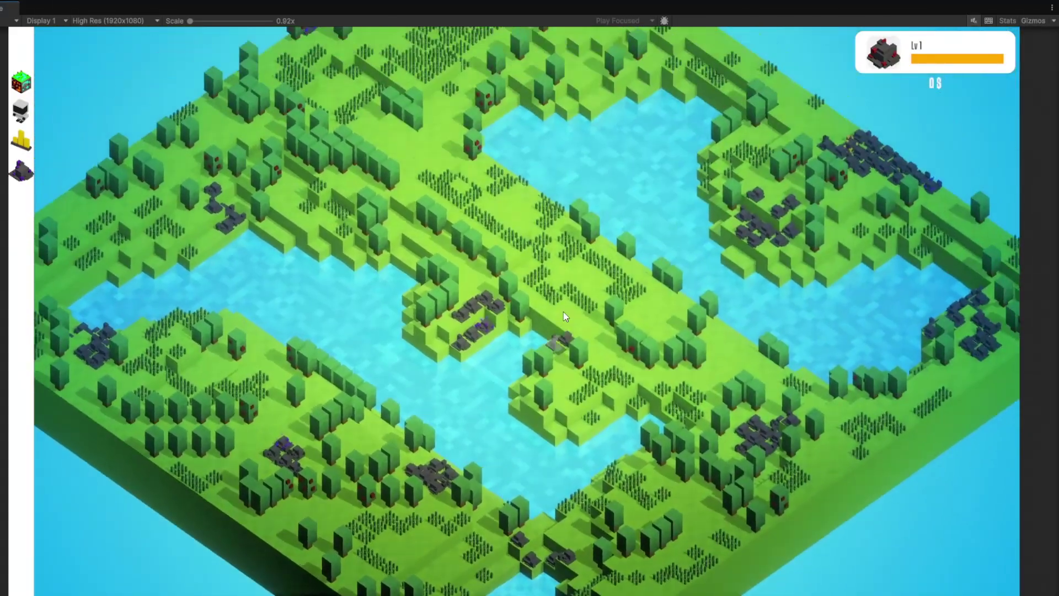
Survey the island from a distance, covering both lakes and the land towards its far corner
scroll(564, 317, "down", 2)
key("w")
key("s")
key("w")
key("a")
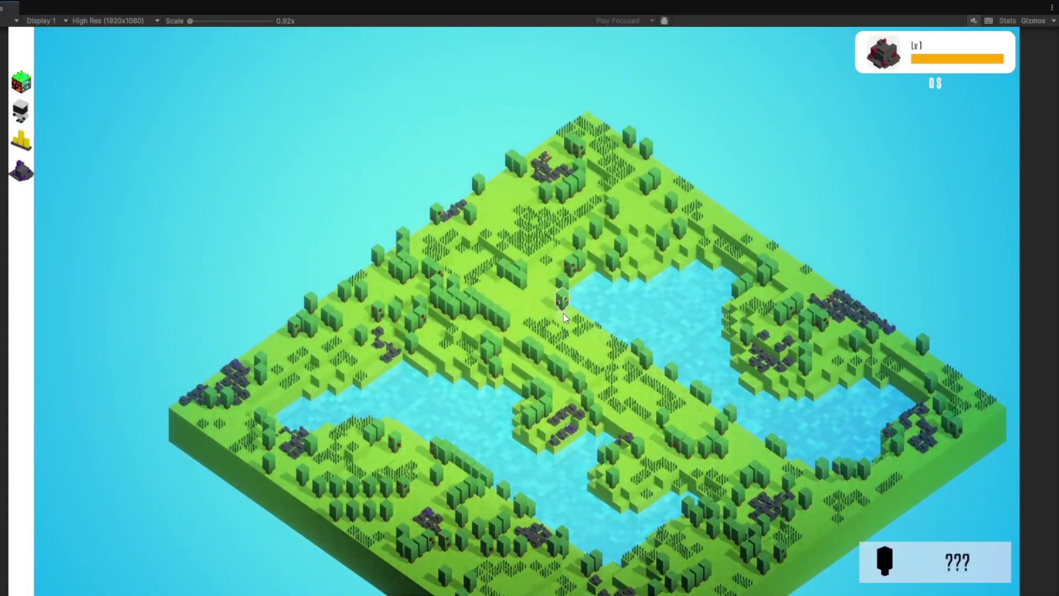
key("d")
key("s")
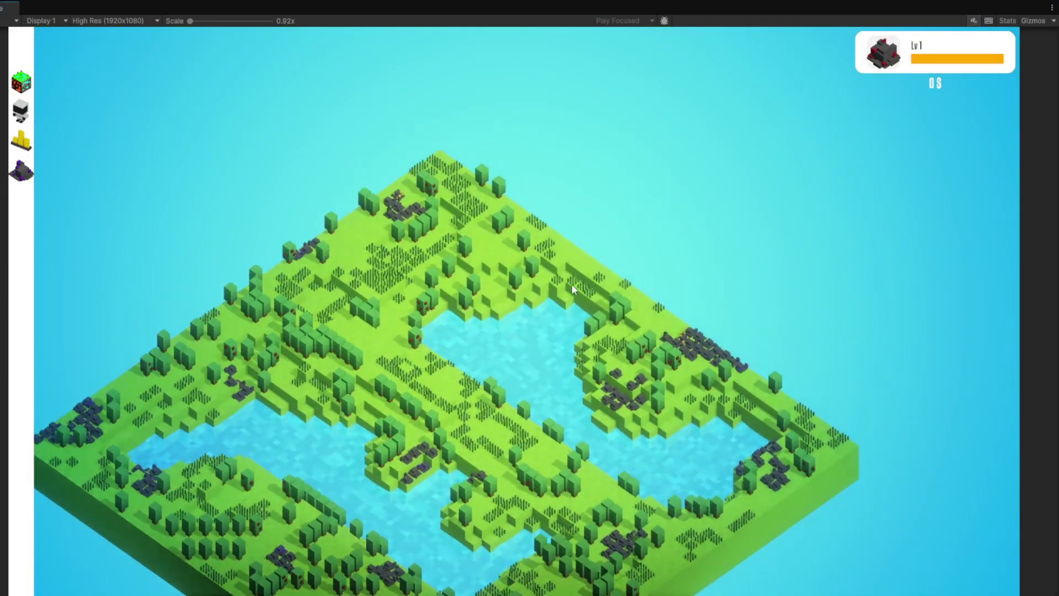
Inspect the lake corner with the red-dotted trees, block terraces and reflections in the water
scroll(517, 323, "up", 4)
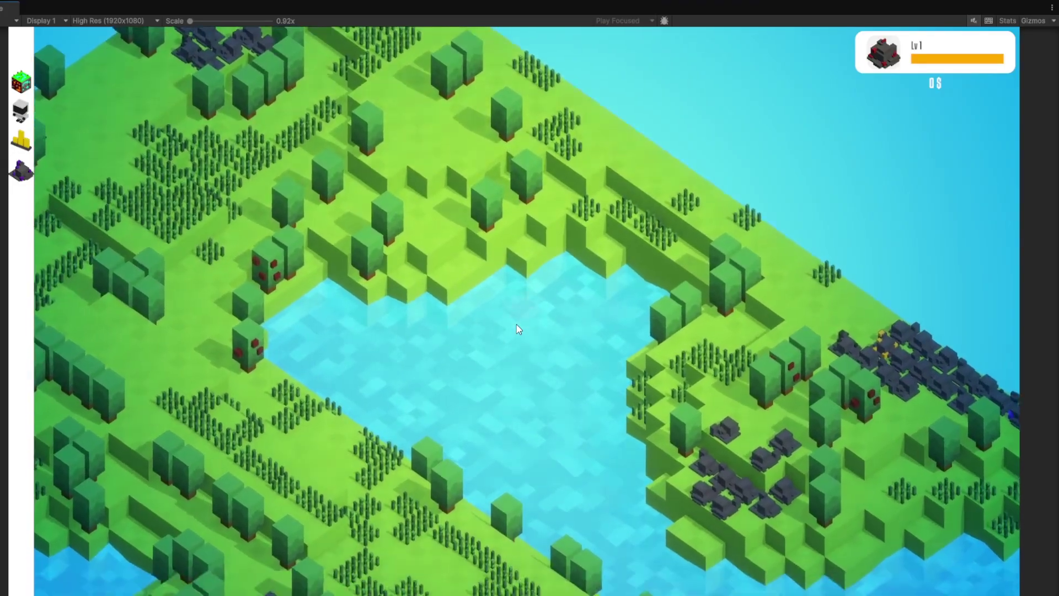
scroll(516, 323, "up", 5)
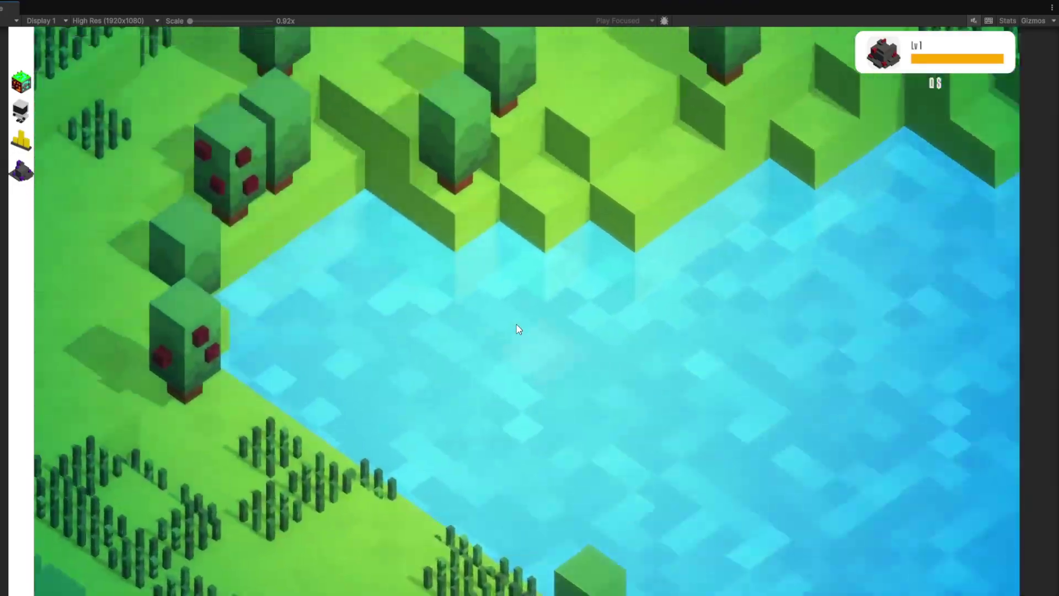
key("a")
key("w")
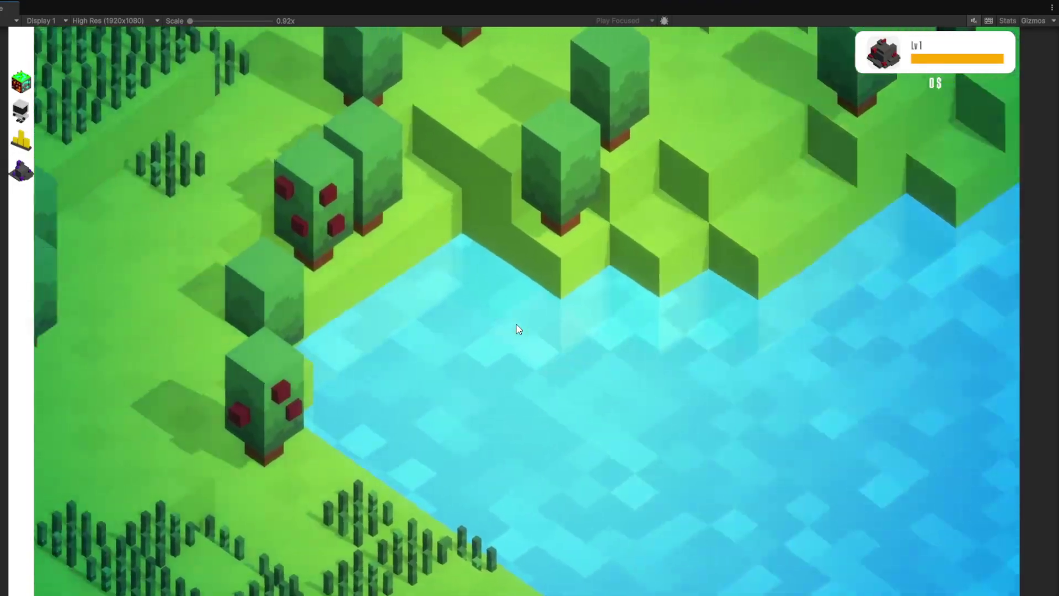
key("w")
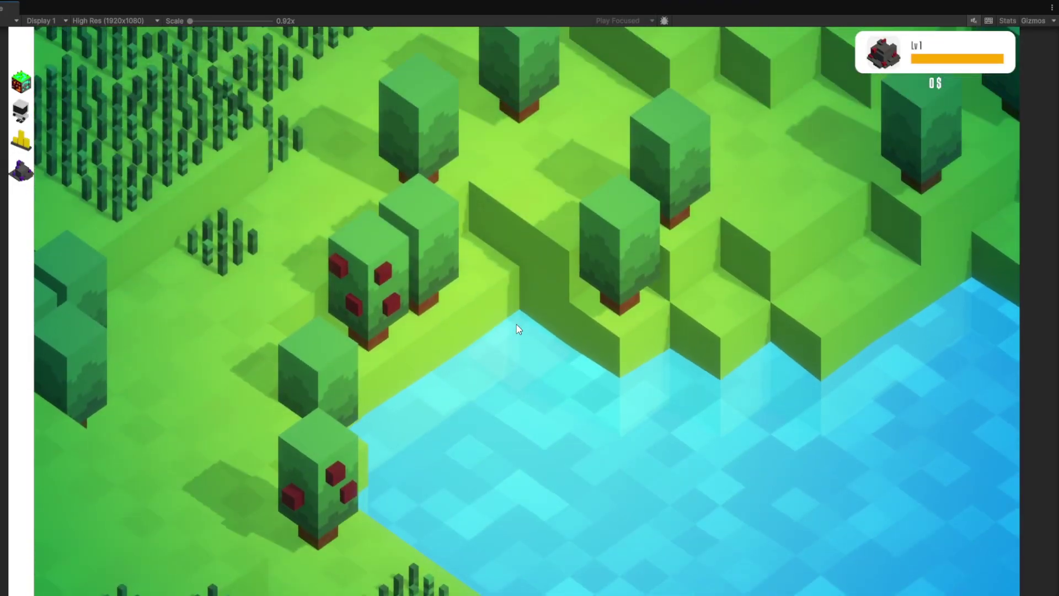
key("d")
scroll(517, 323, "down", 4)
scroll(623, 291, "down", 6)
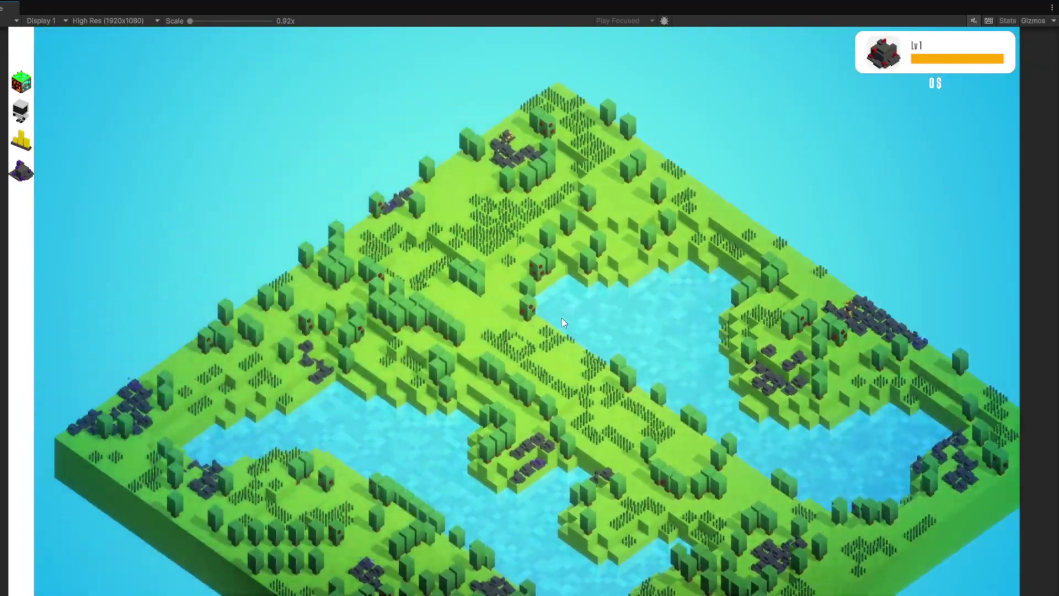
Survey the whole island with its two large lakes, woods and ore deposits at several zoom levels
scroll(599, 323, "down", 5)
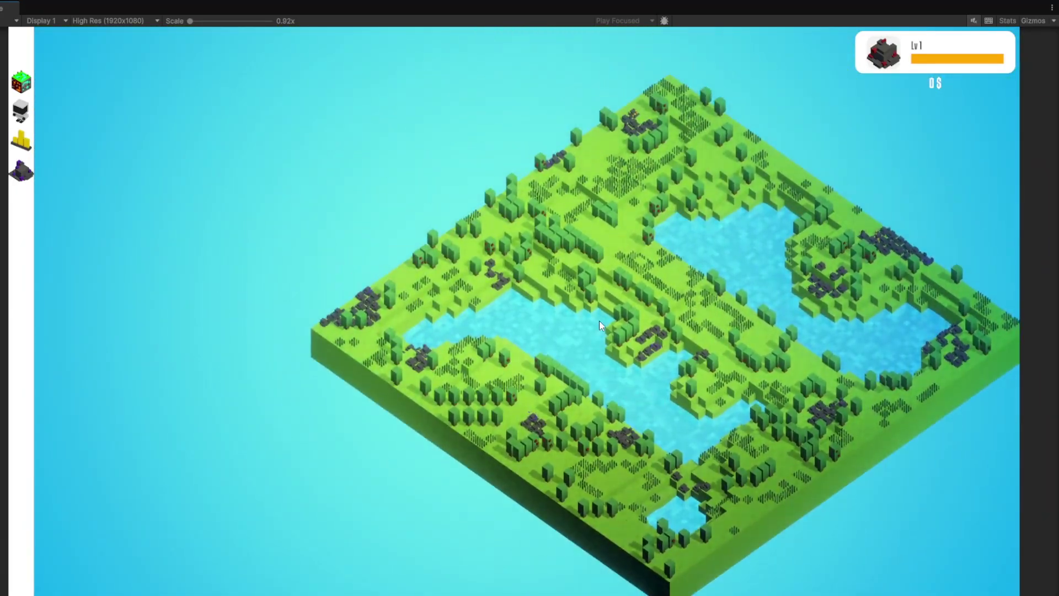
scroll(591, 322, "up", 5)
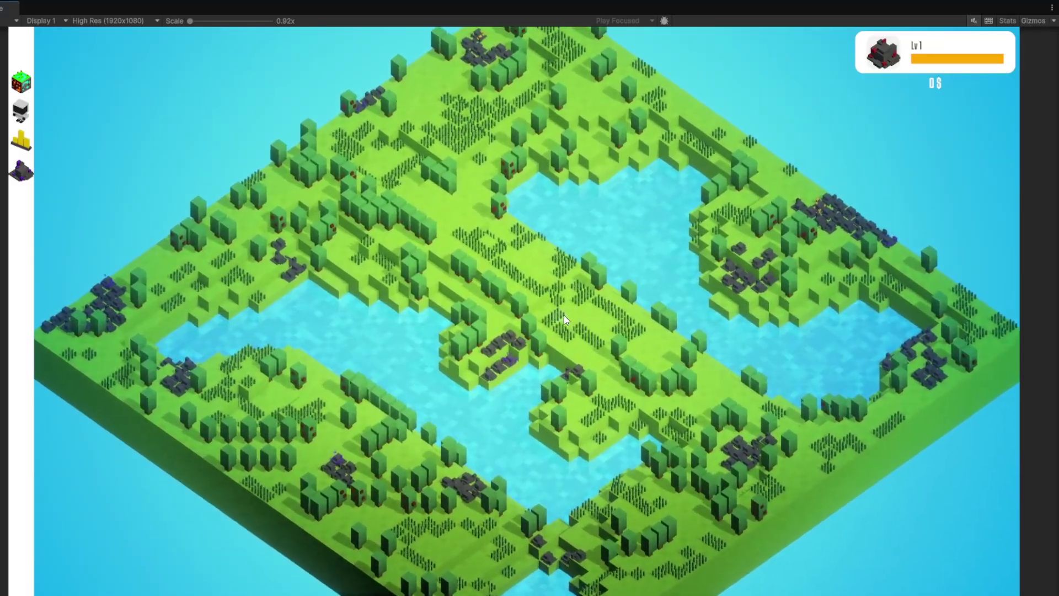
scroll(564, 315, "down", 4)
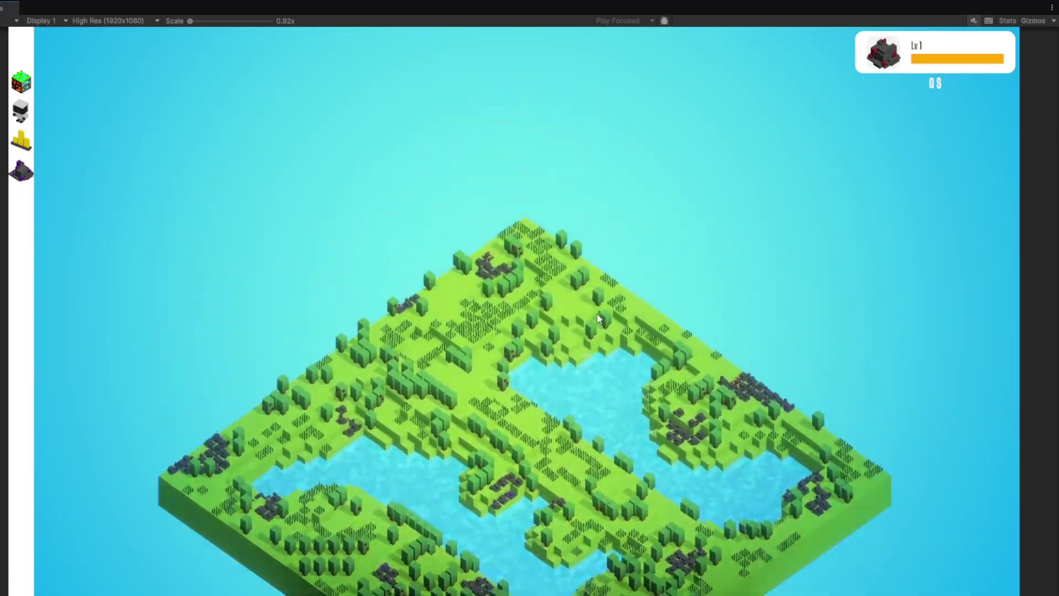
scroll(564, 316, "up", 6)
scroll(524, 322, "down", 6)
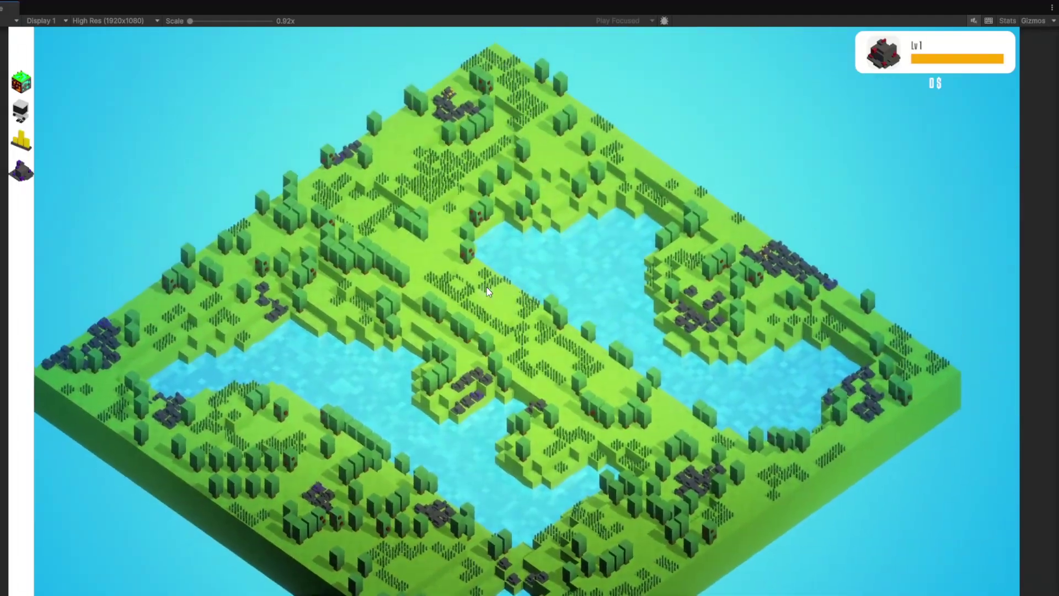
scroll(487, 287, "down", 3)
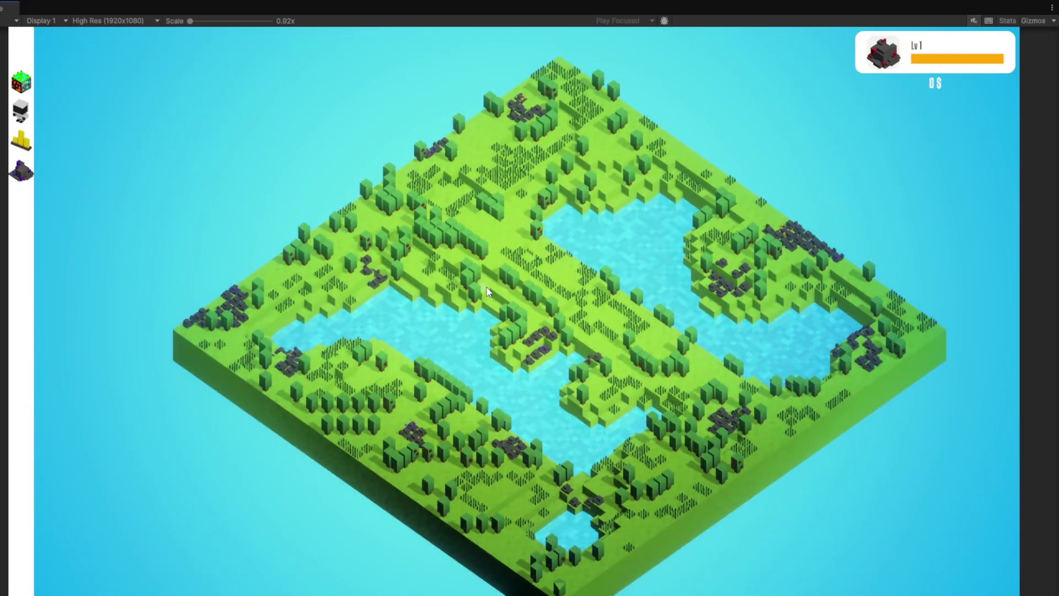
scroll(486, 287, "up", 6)
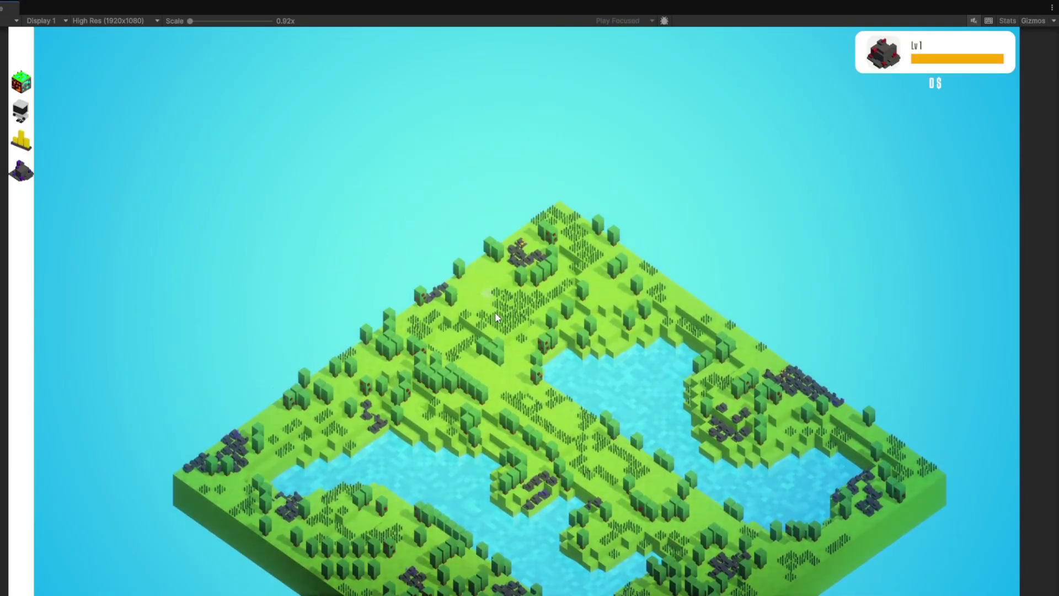
scroll(488, 207, "down", 6)
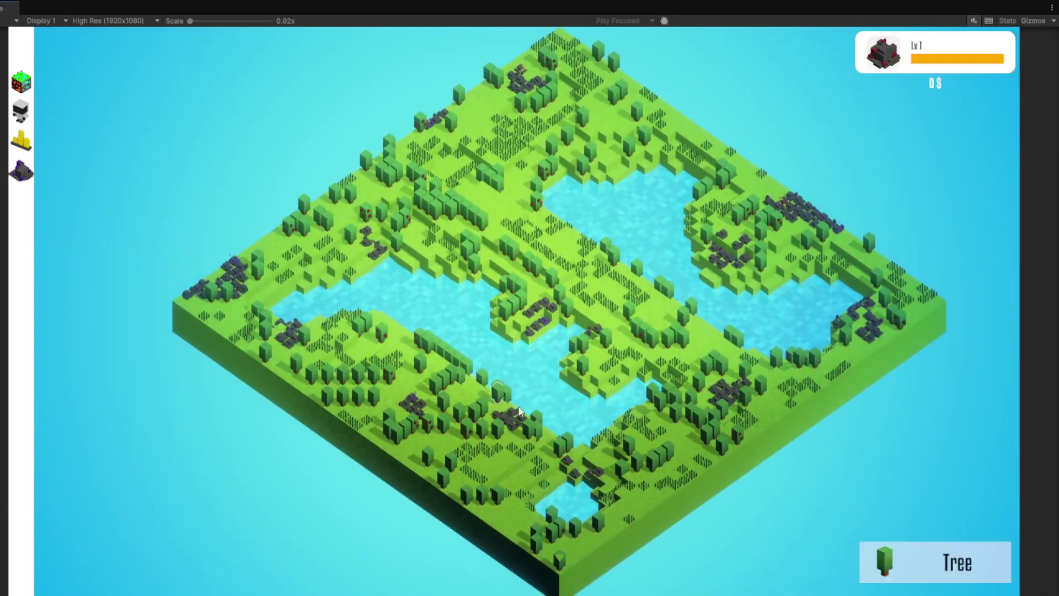
scroll(568, 317, "up", 6)
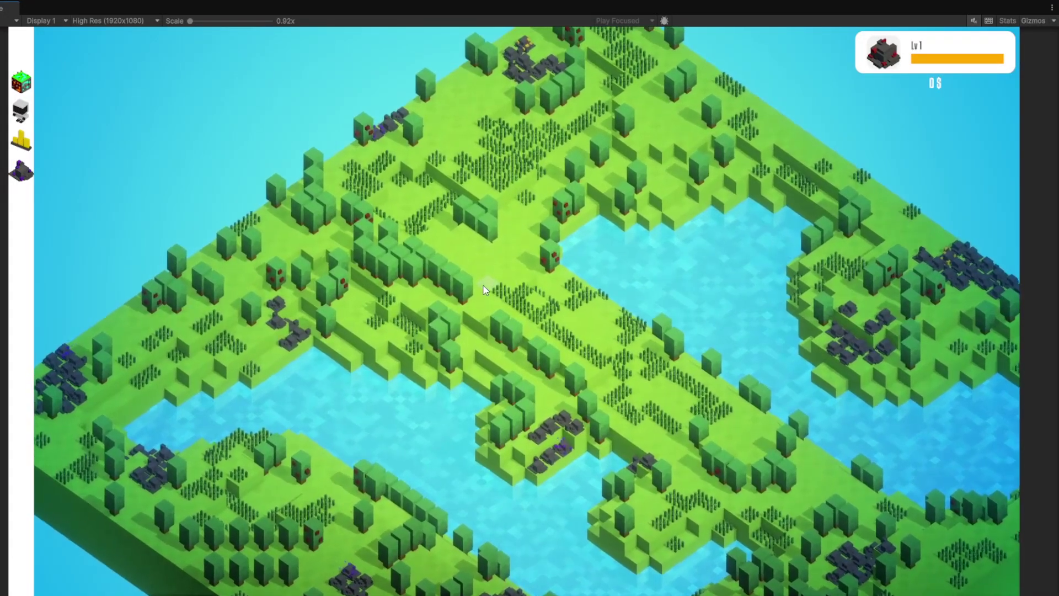
scroll(484, 290, "down", 5)
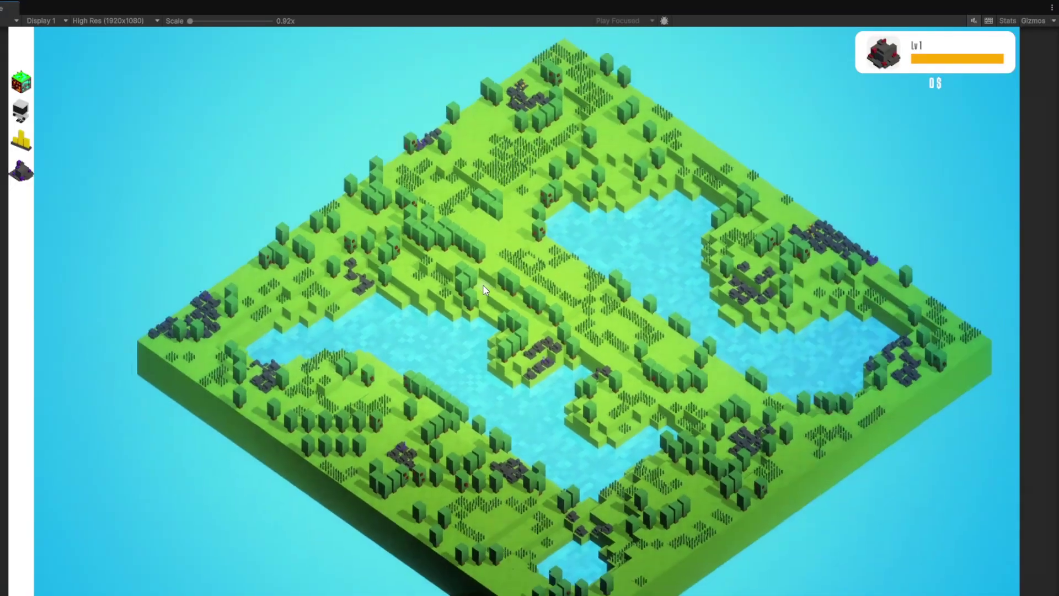
scroll(484, 290, "down", 2)
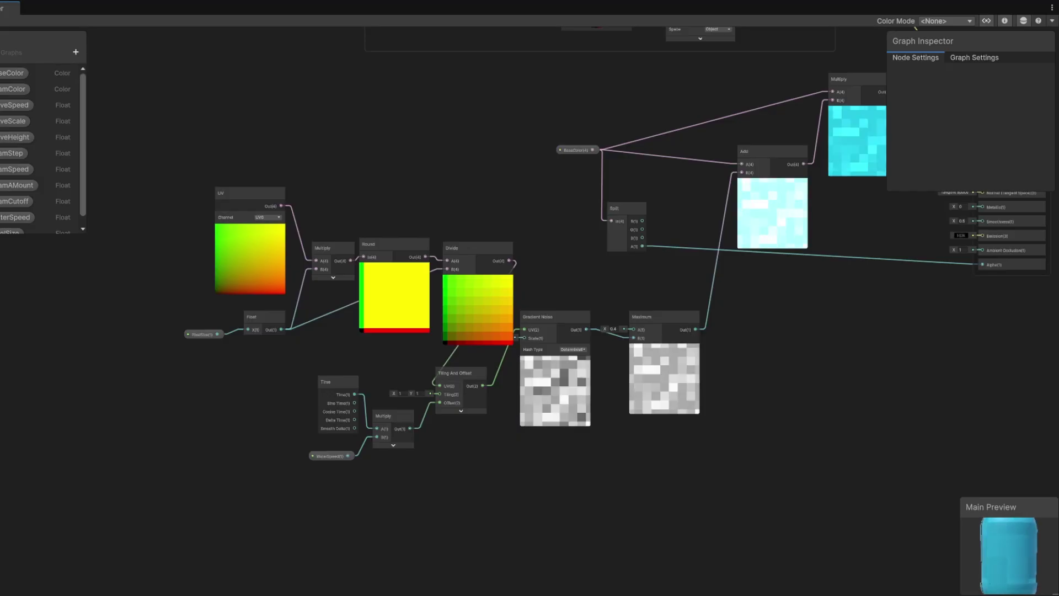
Examine the water shader graph's node chain, closing in on the UV, Multiply, Round and Divide nodes
left_click_drag(626, 451, 621, 448)
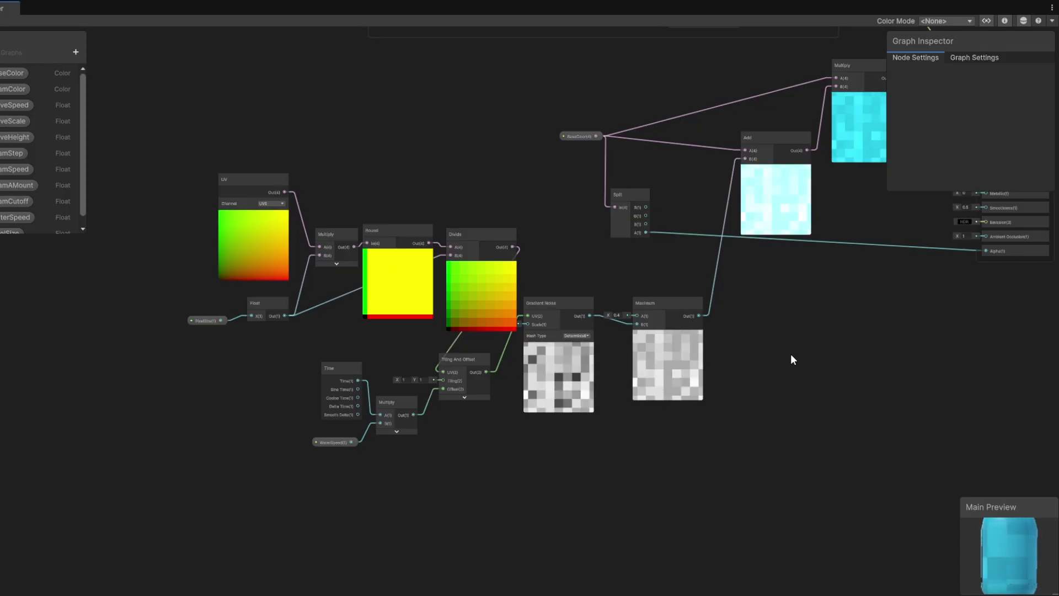
scroll(445, 188, "up", 3)
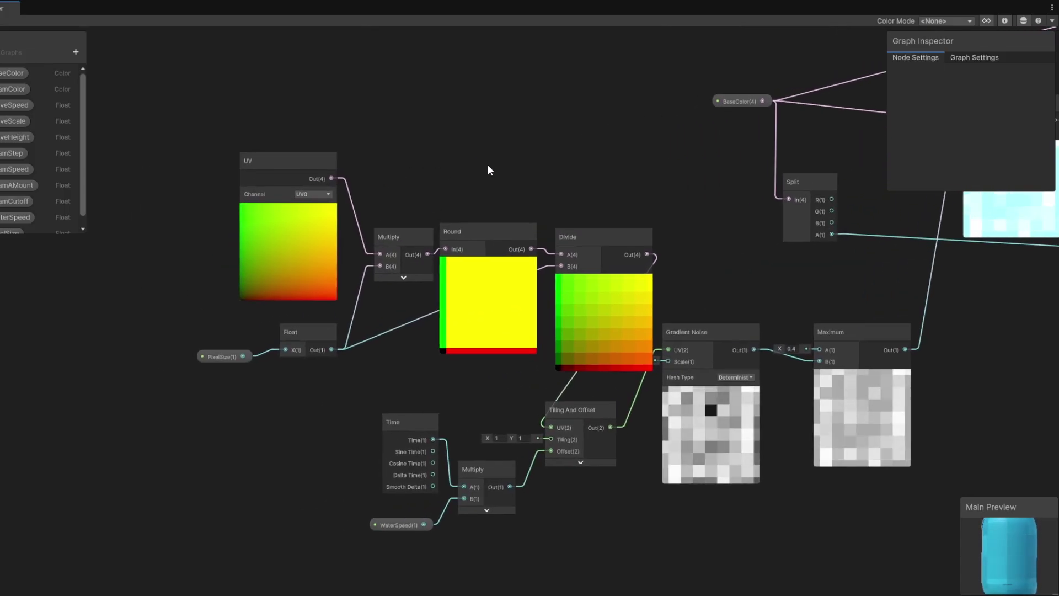
scroll(329, 134, "up", 3)
scroll(508, 168, "down", 1)
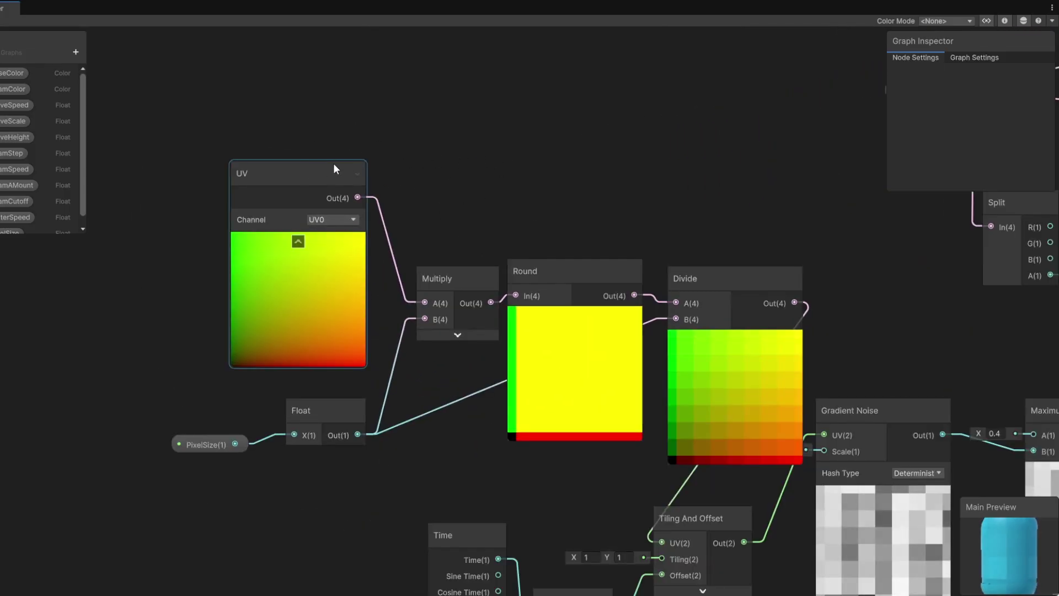
Reposition the PixelSize property and the Float node slightly beneath the UV node, and trace the connection between them
left_click_drag(439, 190, 507, 96)
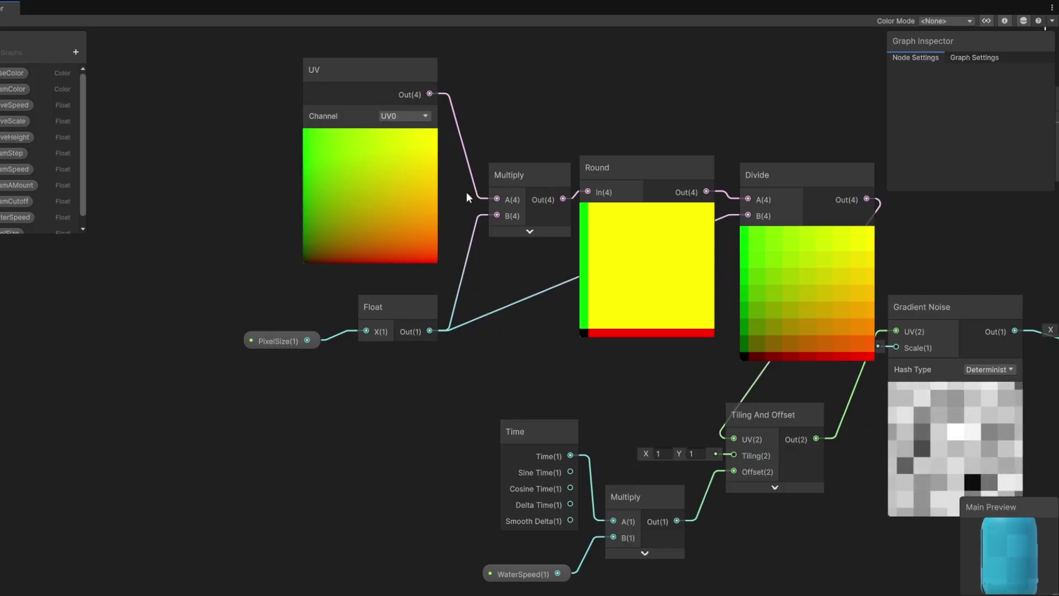
mouse_move(283, 351)
left_mouse_down()
mouse_move(292, 364)
mouse_move(285, 342)
left_mouse_up()
left_click(388, 311)
mouse_move(388, 309)
left_mouse_down()
mouse_move(405, 356)
mouse_move(383, 322)
left_mouse_up()
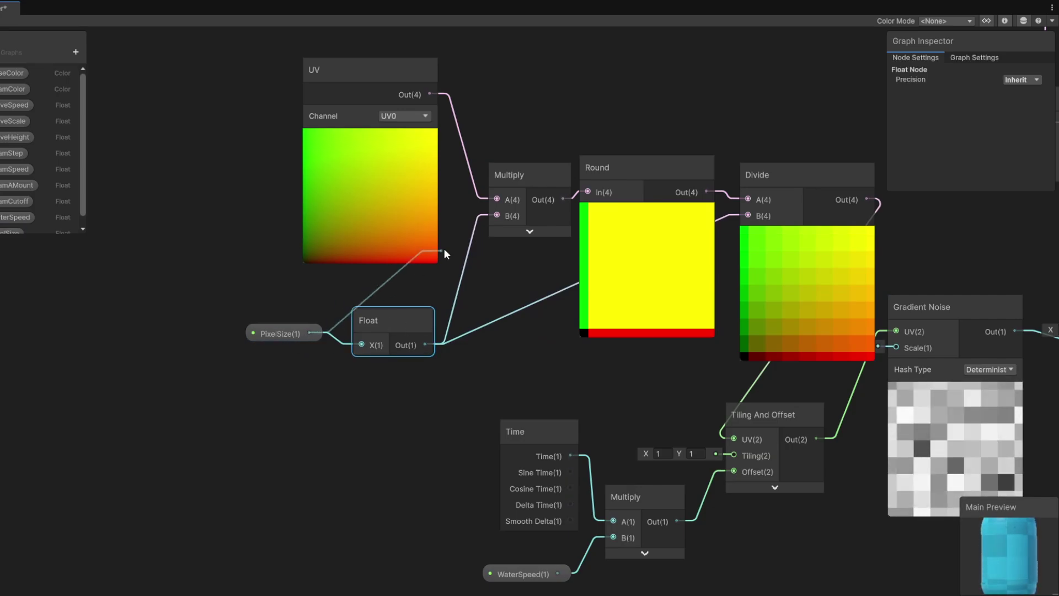
left_click_drag(314, 336, 379, 338)
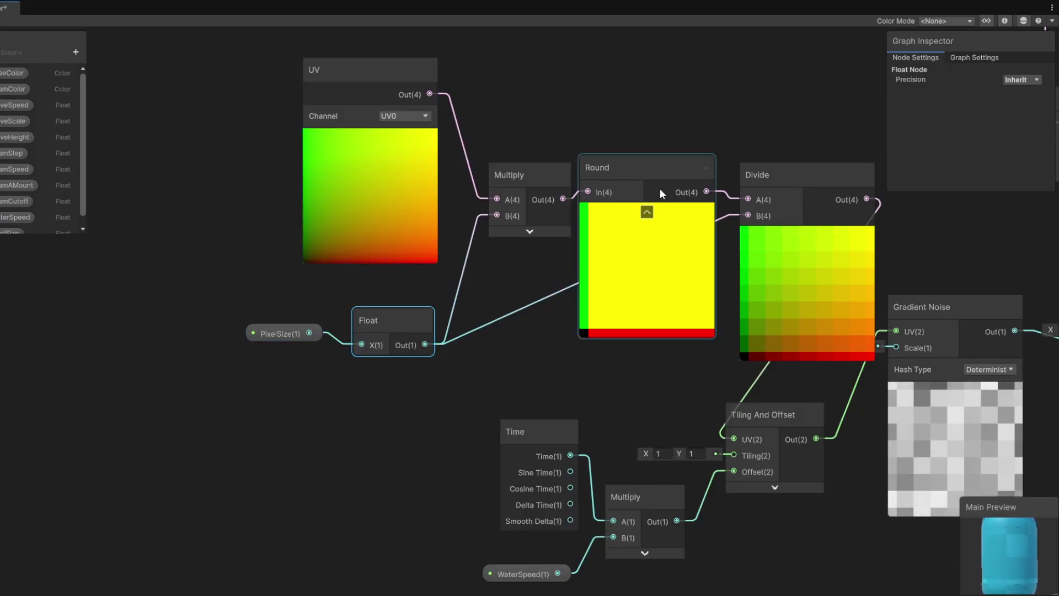
Line up the Round node with the neighbouring Multiply node and examine its preview's edge bands up close
left_click_drag(643, 163, 646, 174)
scroll(585, 344, "up", 2)
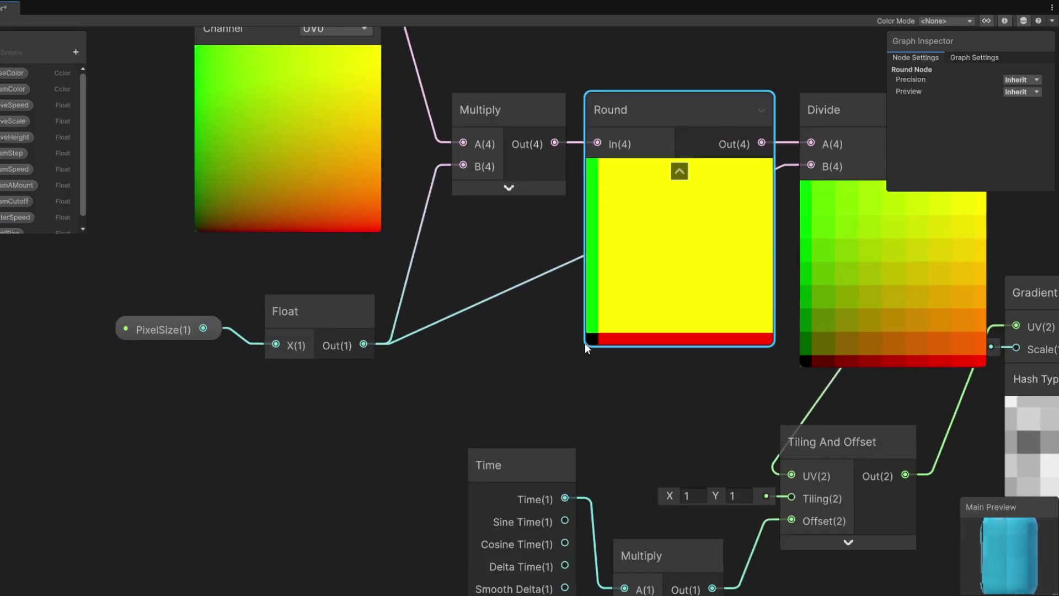
scroll(585, 343, "up", 5)
scroll(609, 301, "down", 2)
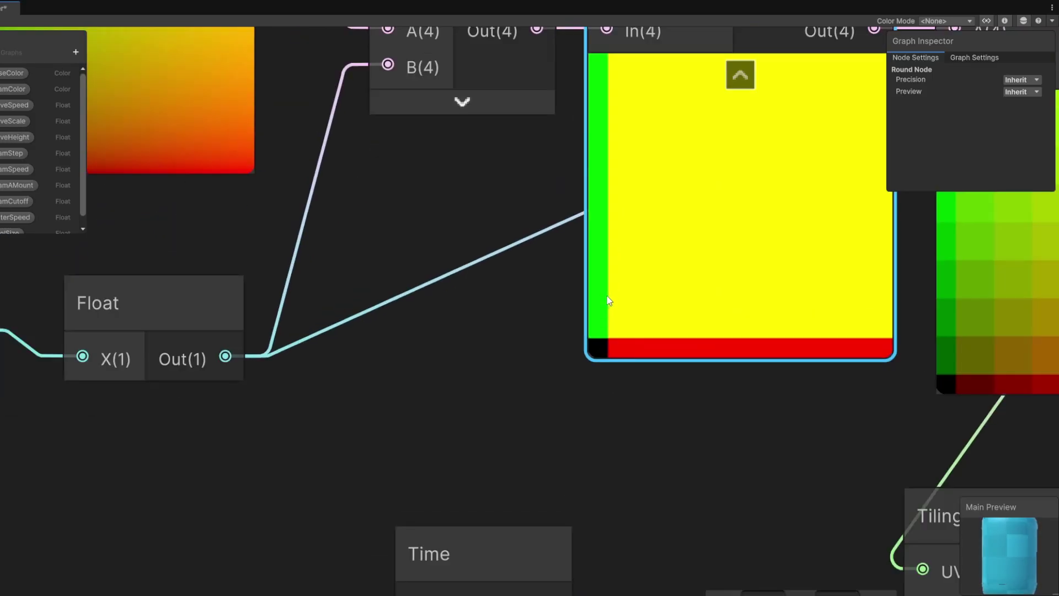
scroll(610, 300, "down", 5)
Move the UV node slightly closer to the Float node and examine the Divide node's pixelated preview up close
left_click_drag(400, 87, 396, 112)
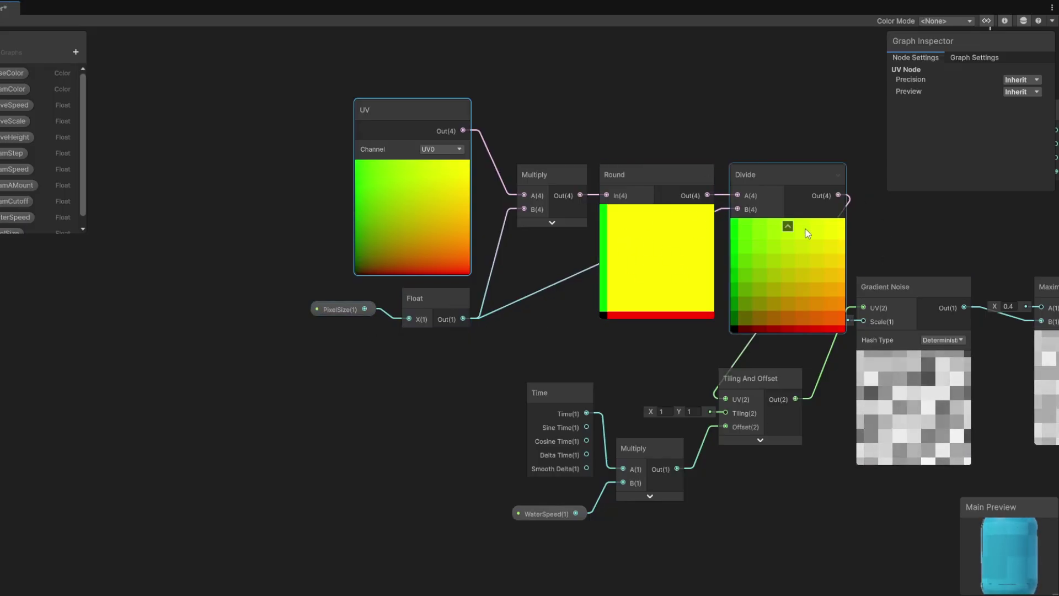
scroll(850, 285, "up", 5)
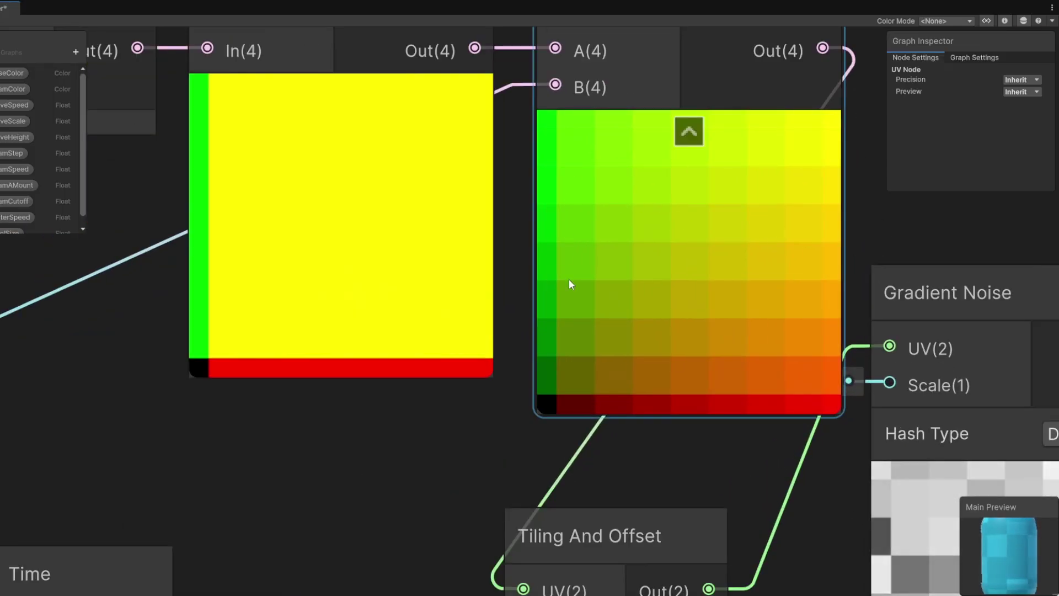
Move the Gradient Noise node lower, clear of the Divide node and to the side of the Tiling And Offset node
scroll(751, 254, "down", 1)
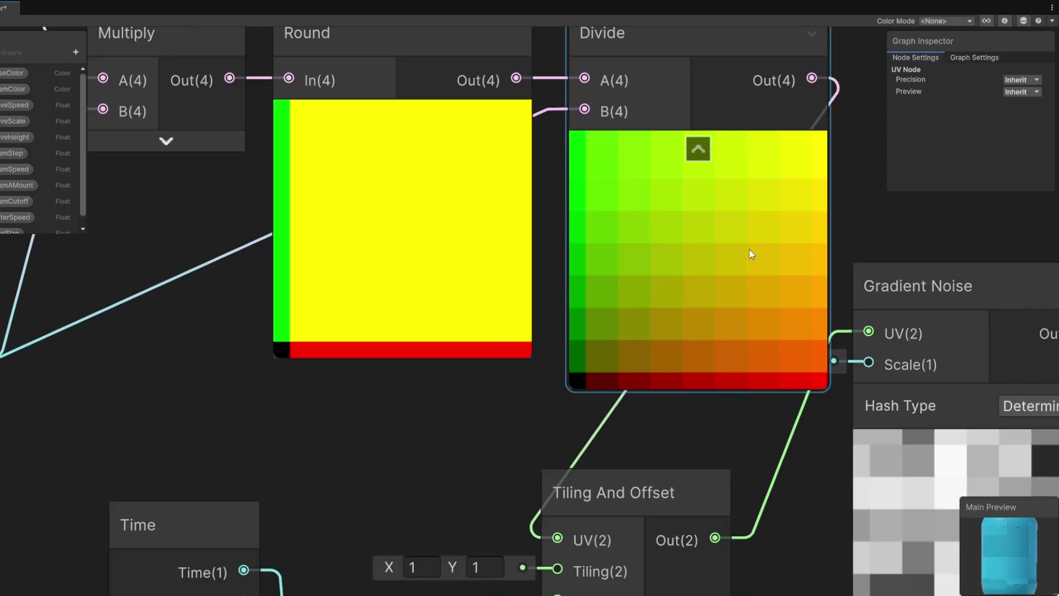
scroll(749, 248, "down", 1)
scroll(749, 247, "down", 1)
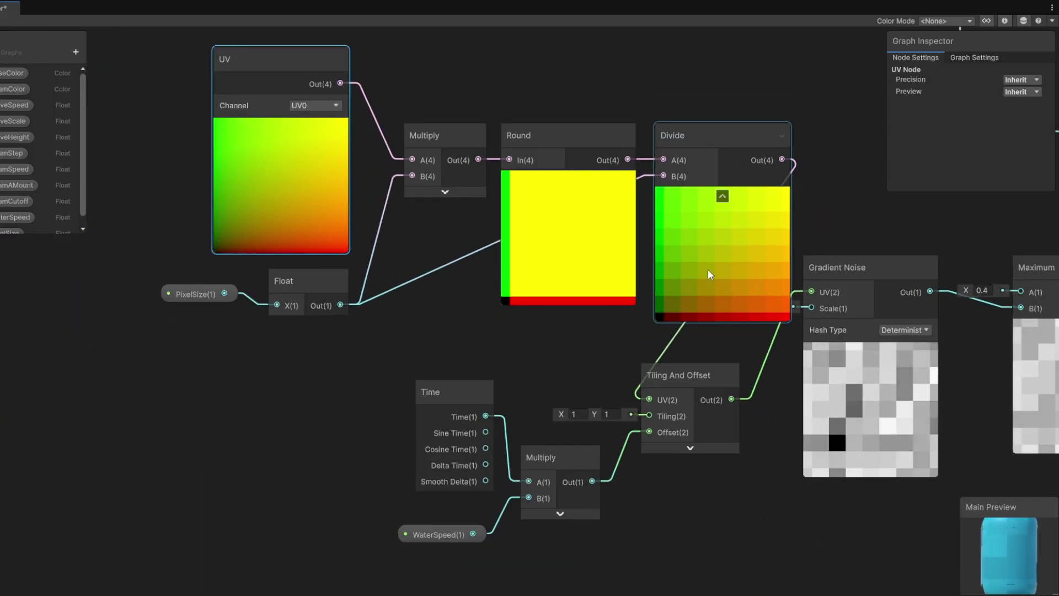
left_click_drag(607, 338, 619, 273)
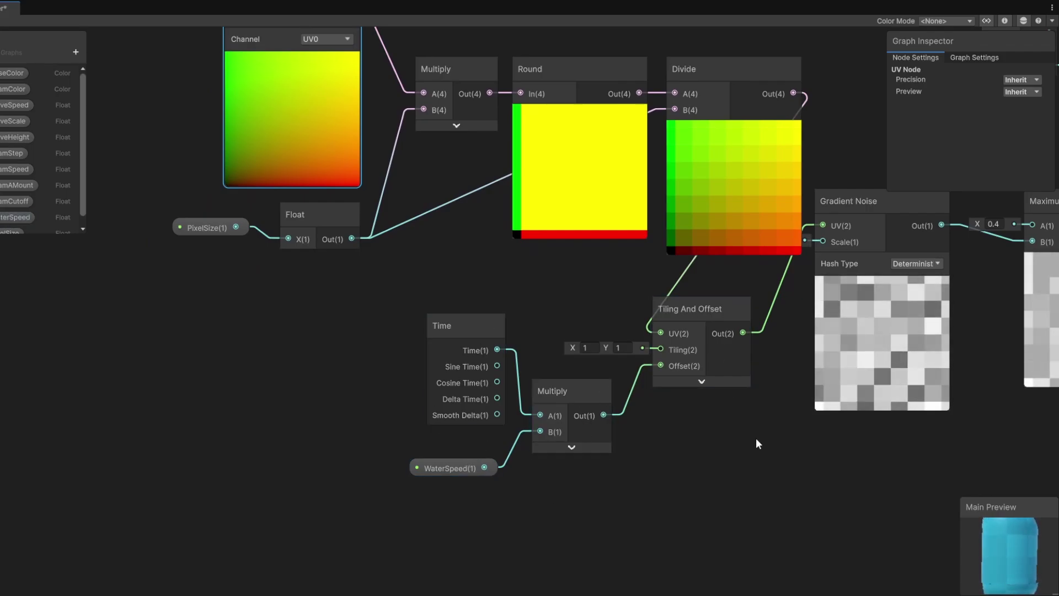
left_click_drag(756, 438, 725, 445)
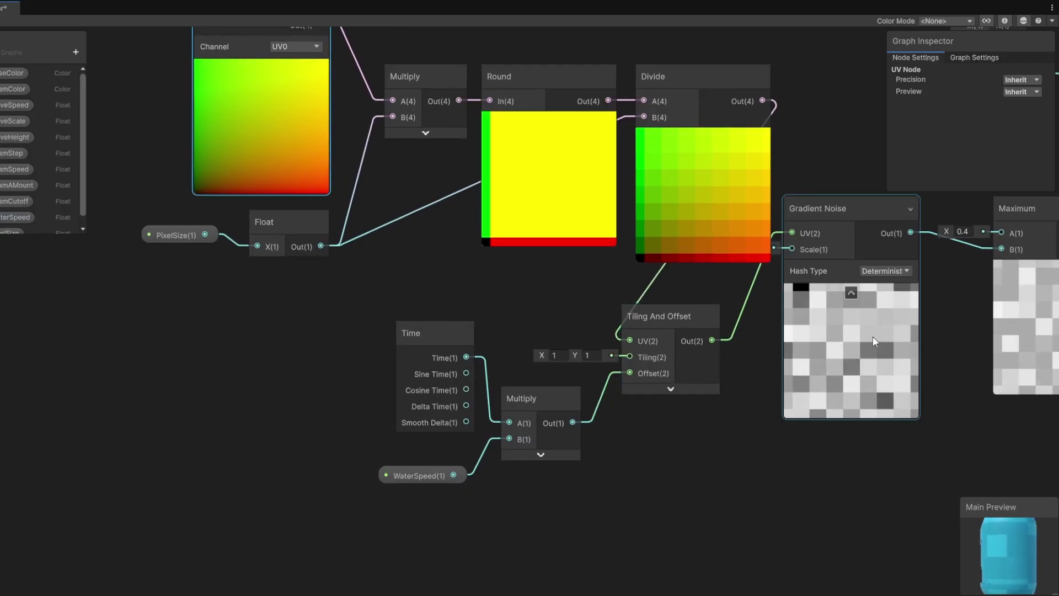
left_click_drag(839, 206, 836, 205)
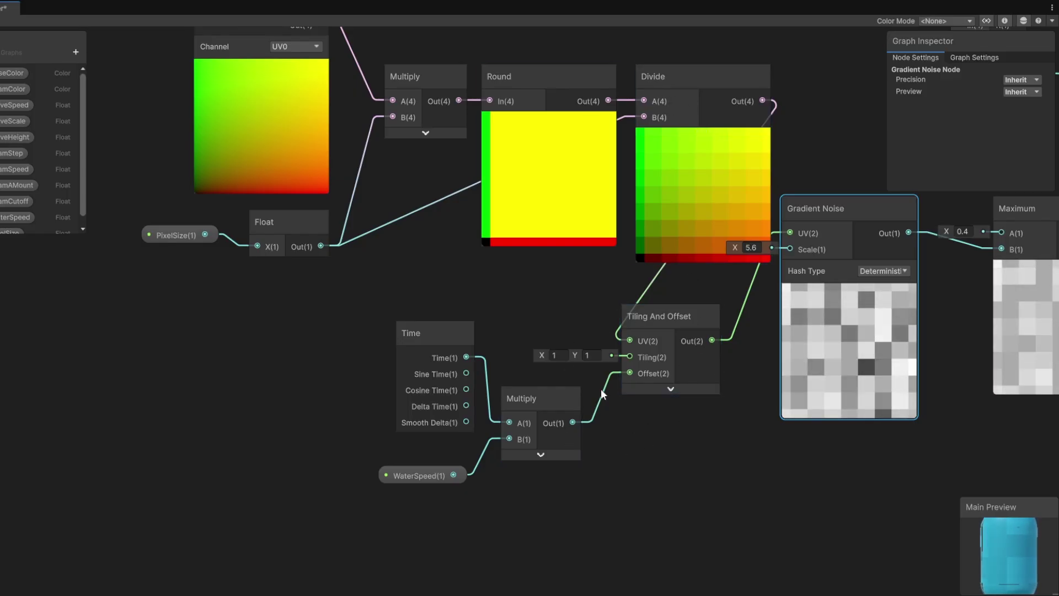
left_click_drag(820, 208, 848, 274)
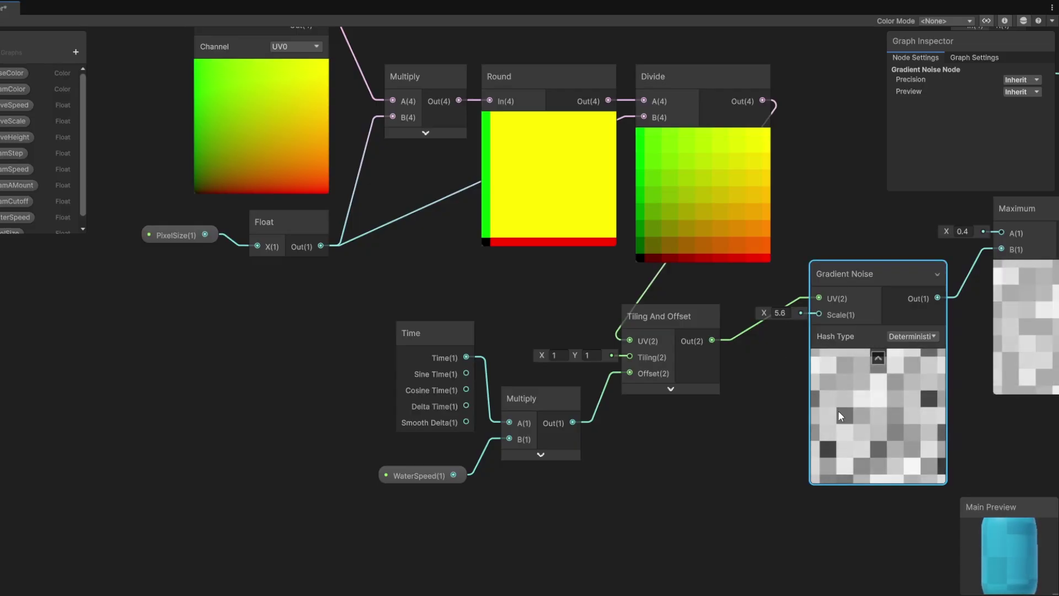
Trace the noise output through the Maximum, Add and Multiply nodes to the Fragment Base Color, including the BaseColor connections
left_click_drag(737, 472, 660, 464)
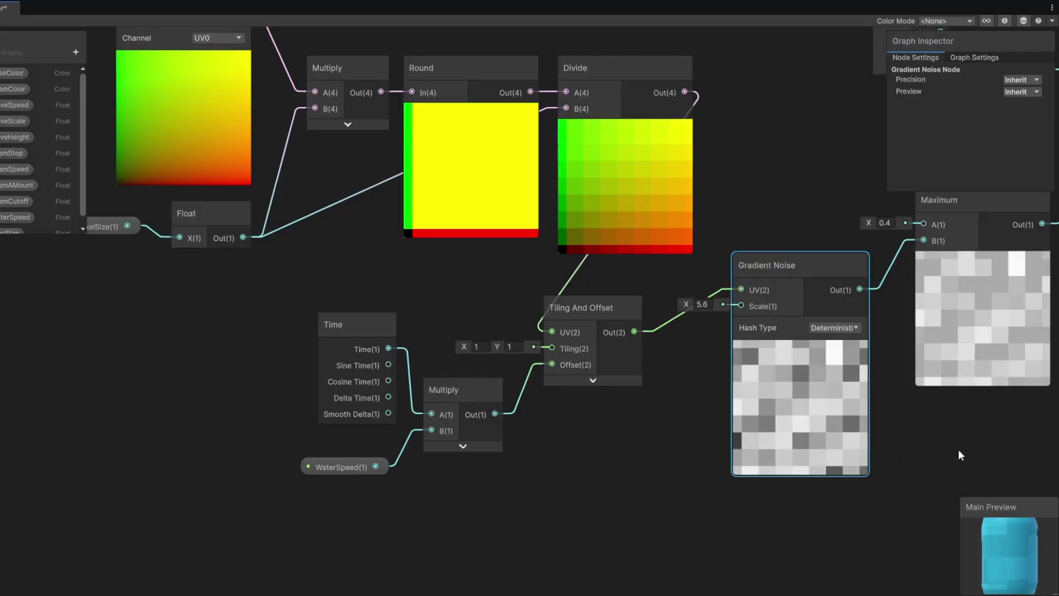
left_click_drag(946, 458, 696, 463)
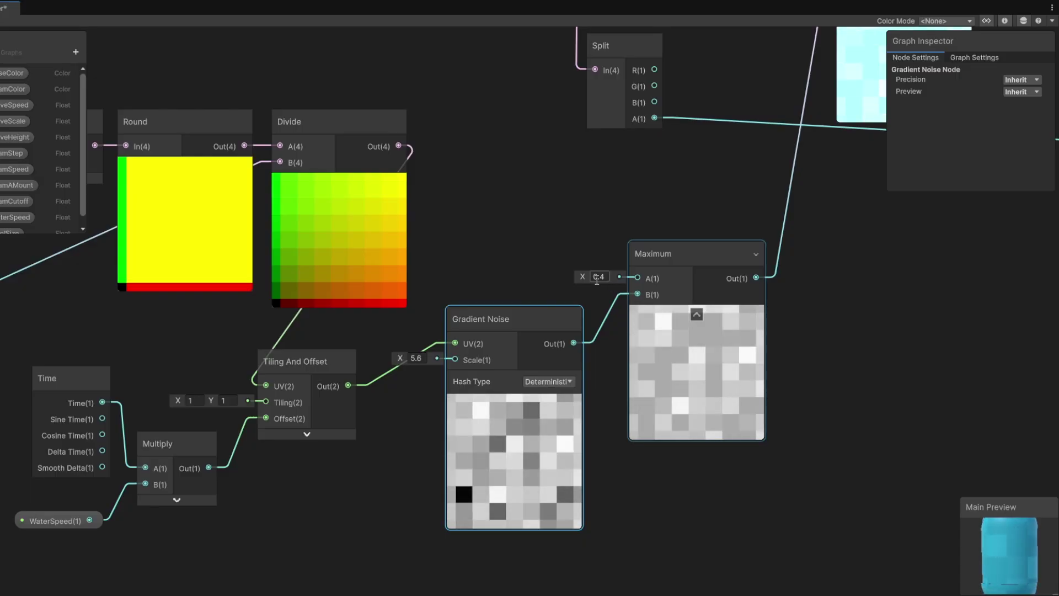
scroll(733, 287, "down", 3)
left_click_drag(787, 291, 669, 494)
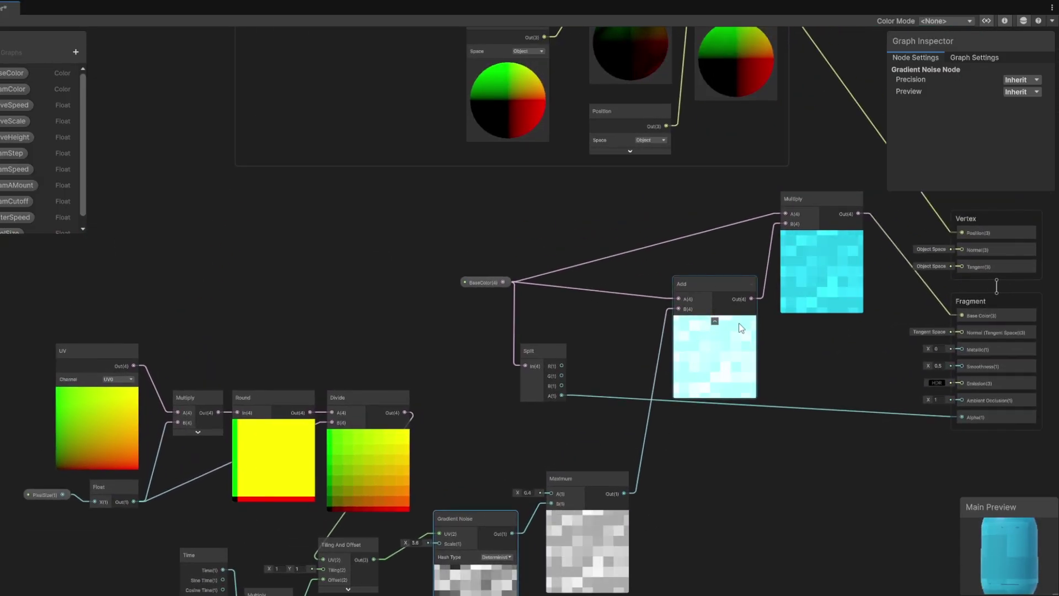
scroll(756, 310, "up", 2)
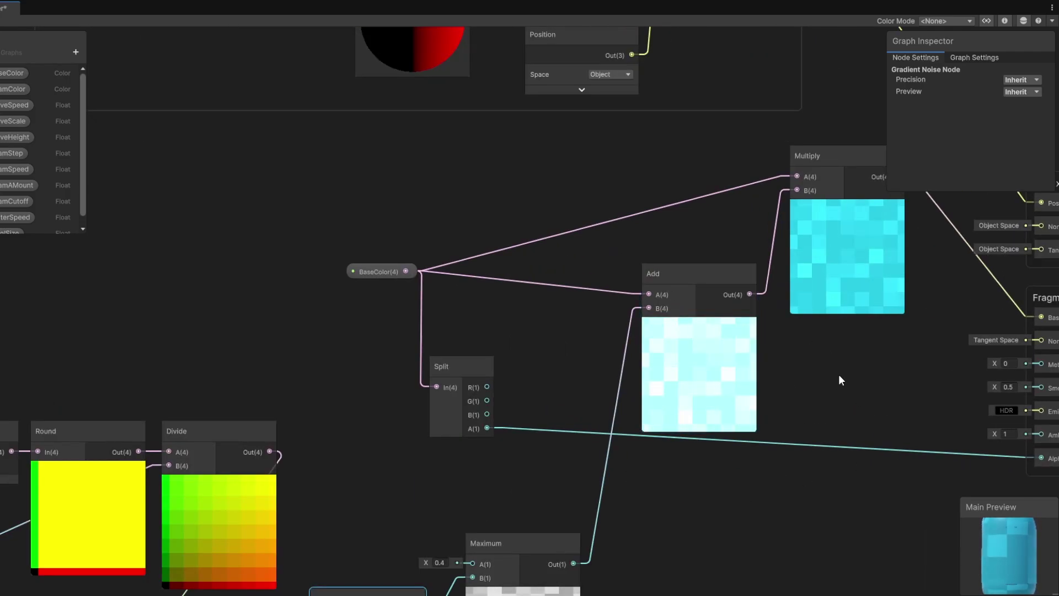
left_click_drag(839, 374, 761, 382)
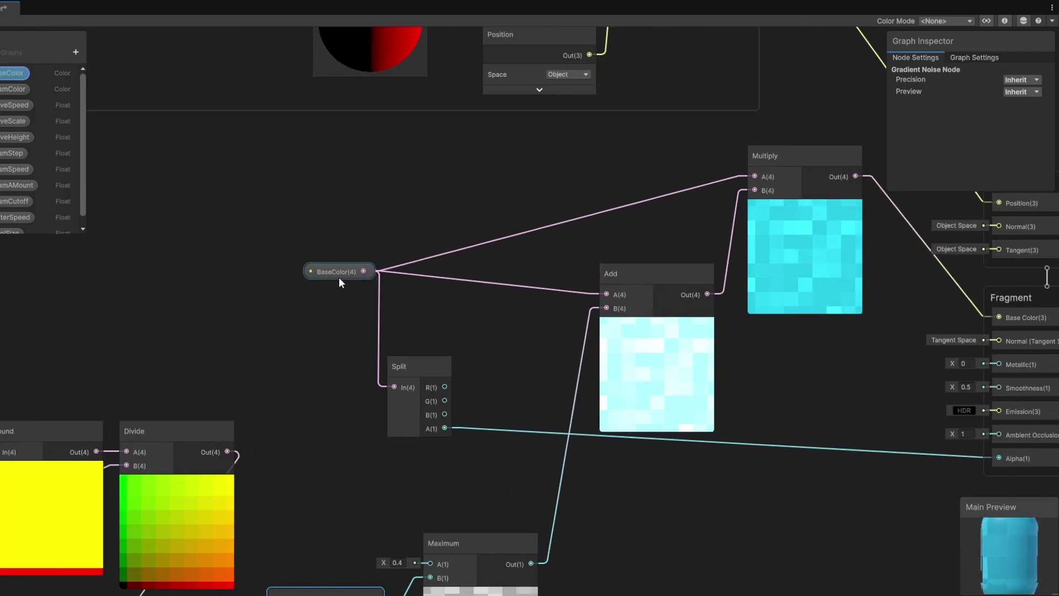
left_click_drag(575, 308, 283, 336)
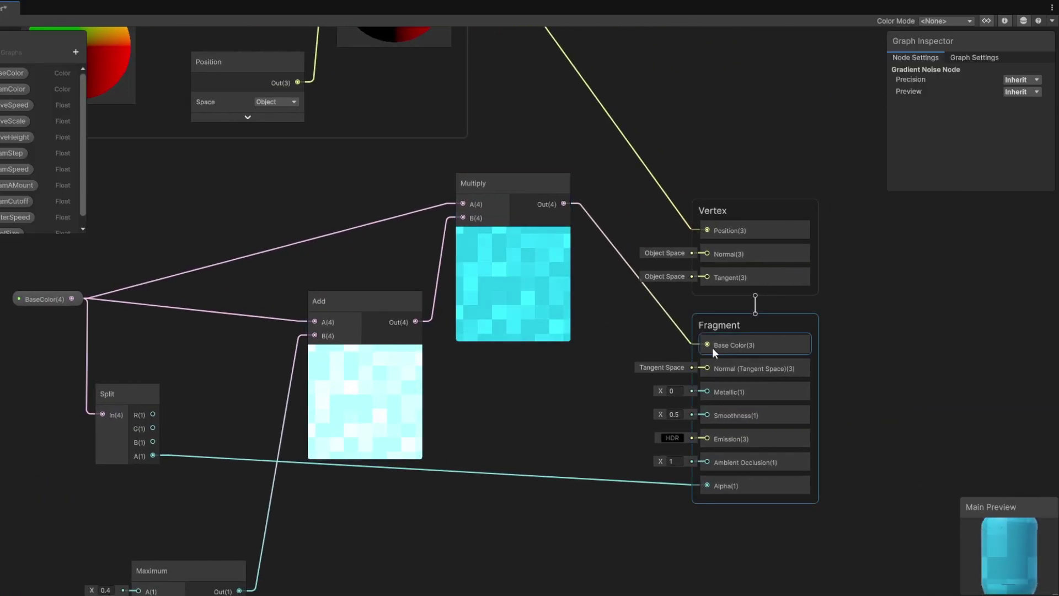
Move the Multiply node that feeds the Fragment Base Color lower, closer to the level of the Add node
scroll(551, 356, "down", 5)
left_click_drag(551, 356, 797, 333)
left_click_drag(773, 198, 779, 238)
Examine the Waves node group that feeds the Vertex Position
scroll(684, 228, "up", 2)
left_click_drag(683, 227, 732, 537)
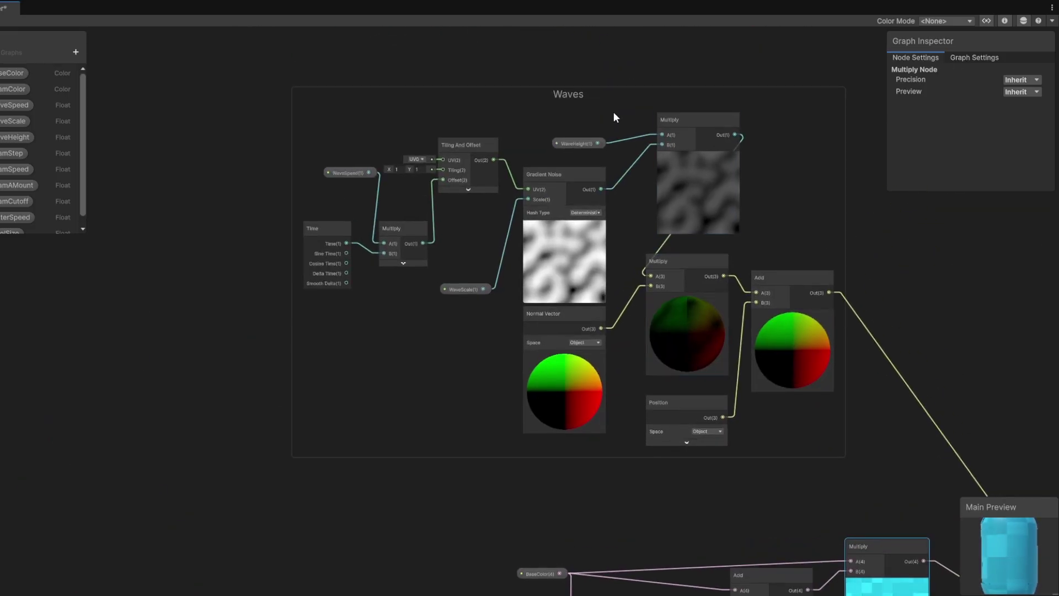
left_click(616, 100)
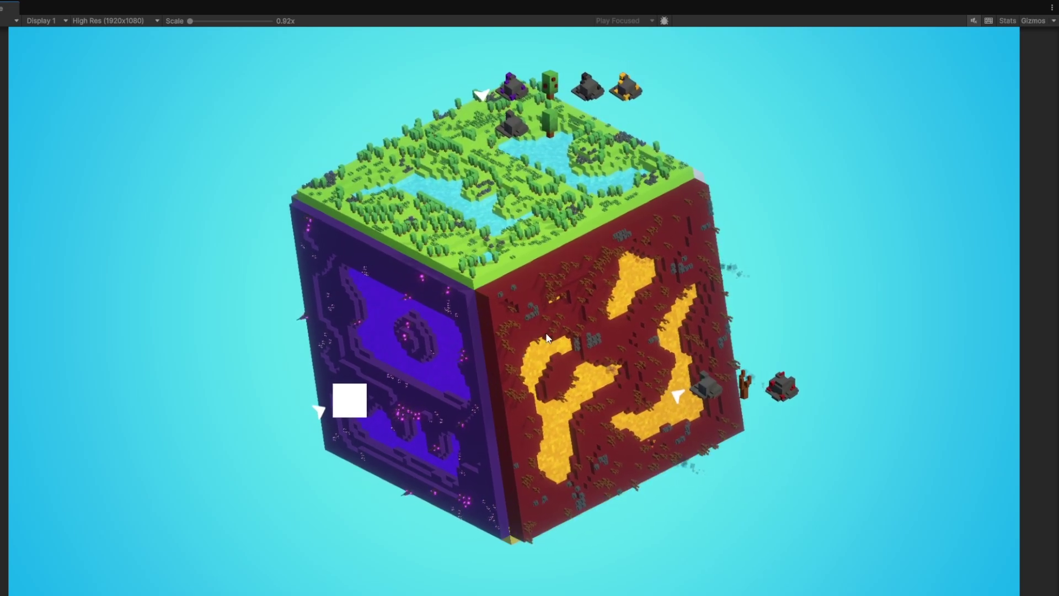
Rotate the cube world in the Game view to inspect its grassland, lava, purple, yellow and grey faces
left_click_drag(535, 333, 605, 322)
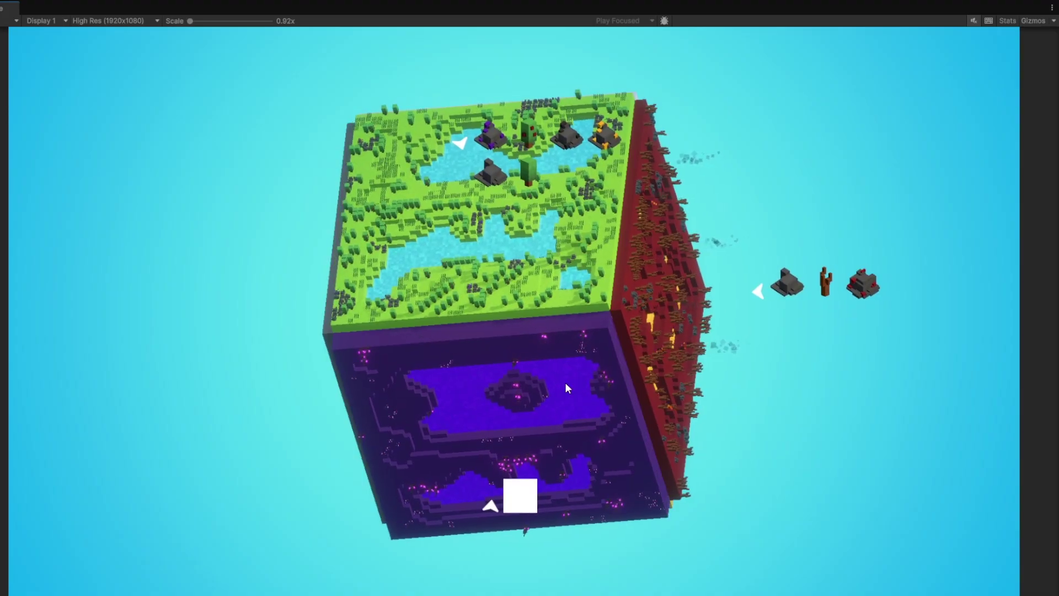
left_click_drag(553, 179, 534, 160)
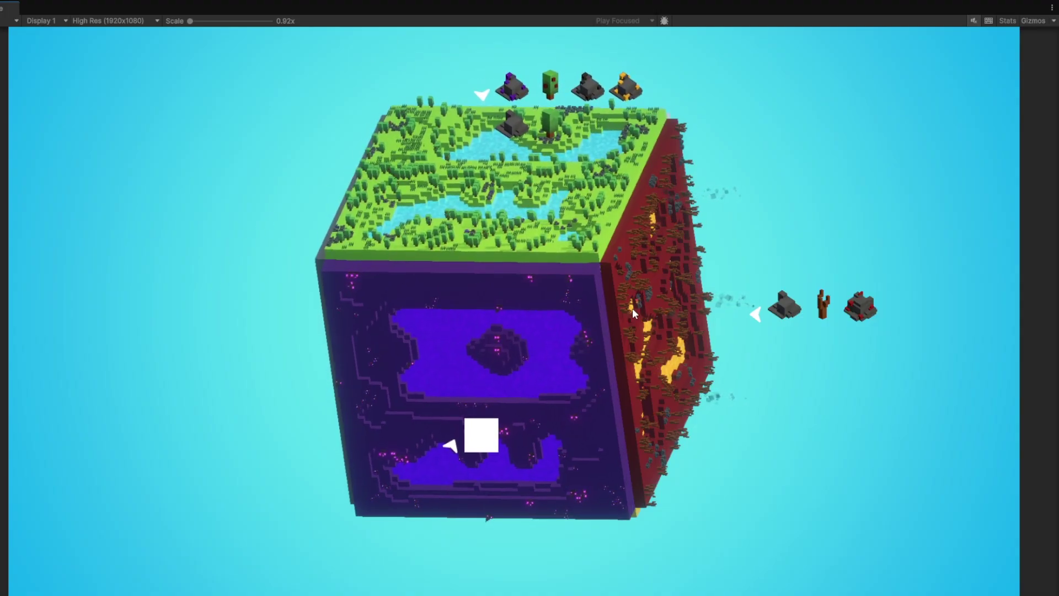
left_click_drag(552, 177, 427, 156)
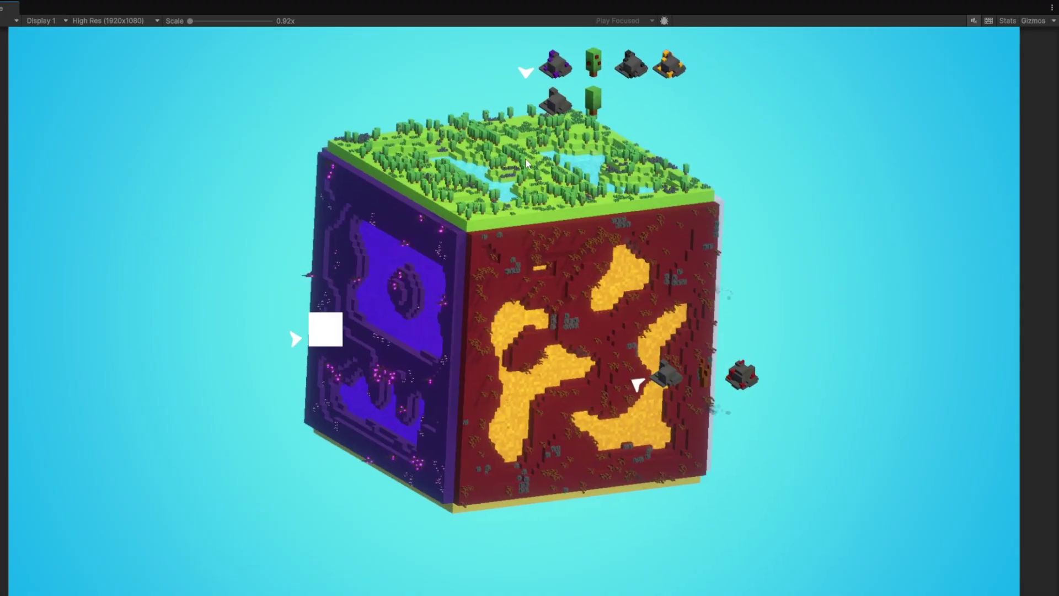
left_click_drag(541, 158, 548, 223)
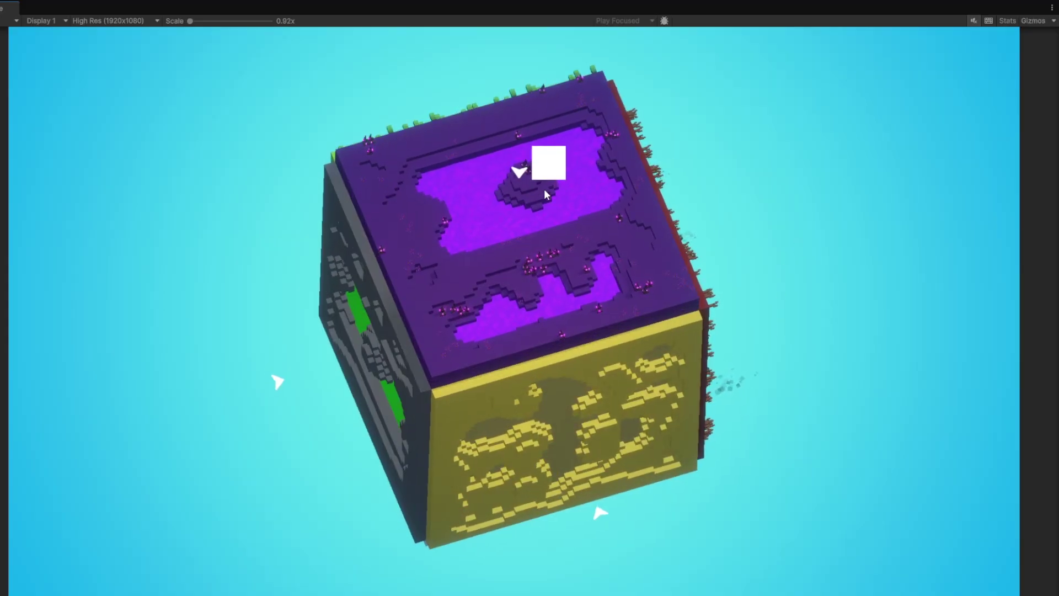
left_click_drag(571, 219, 432, 201)
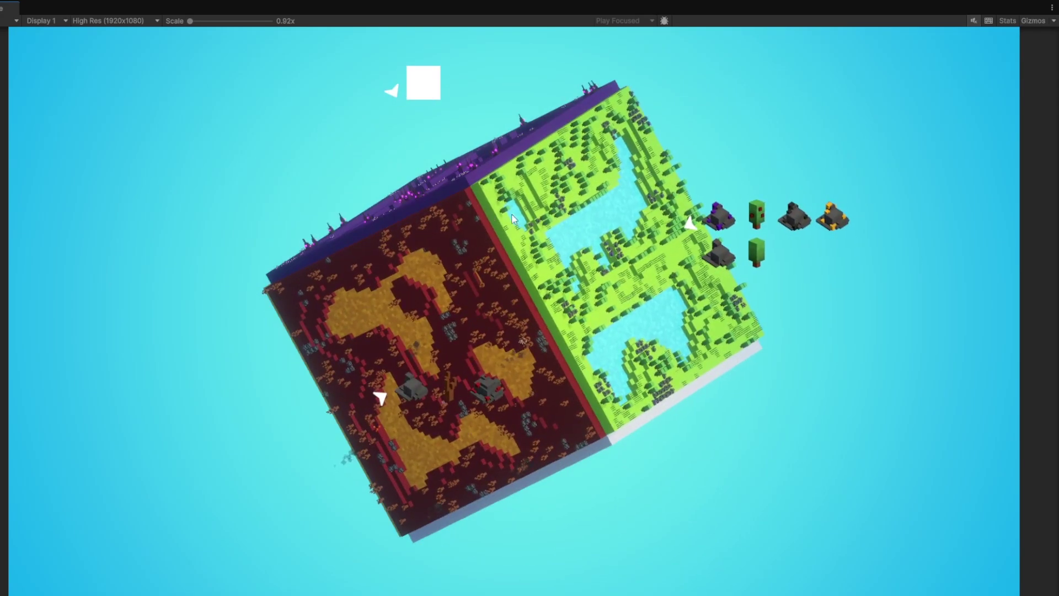
Visit the green grassland face's map and switch through the cube overview to the red lava face's map
left_click(696, 222)
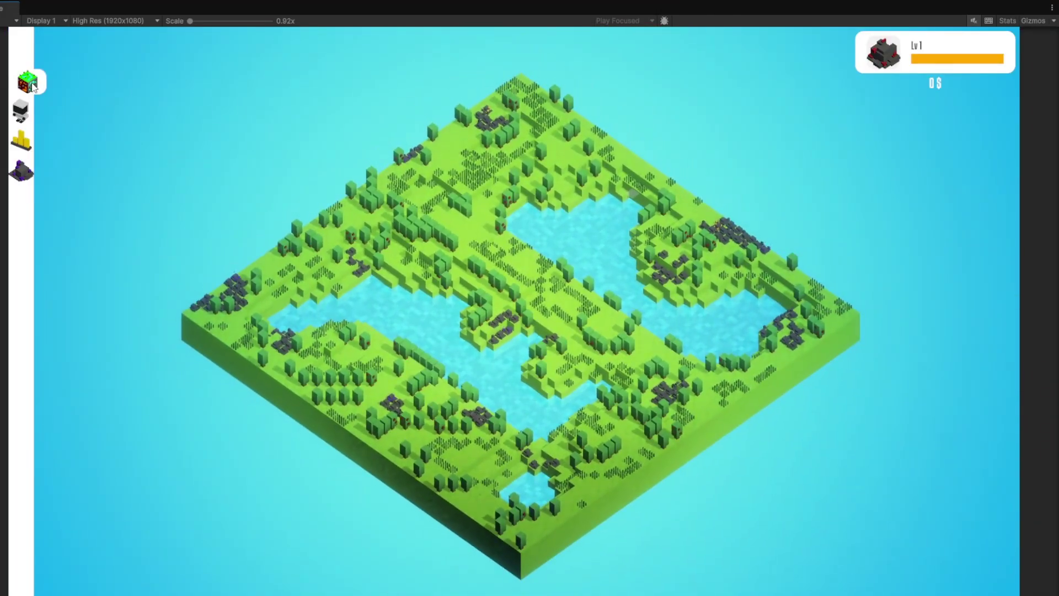
left_click(31, 85)
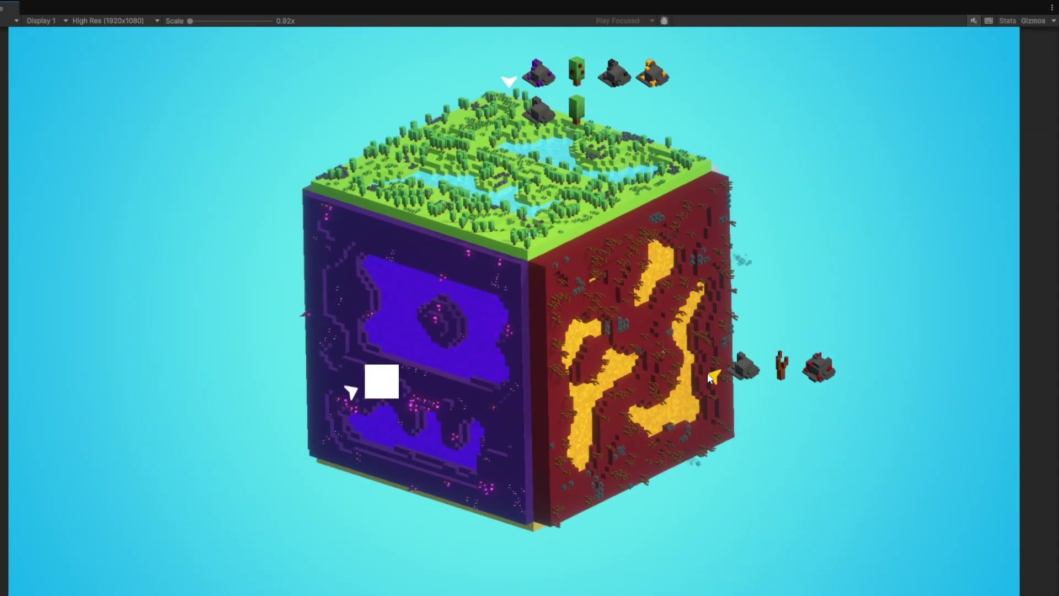
left_click(711, 374)
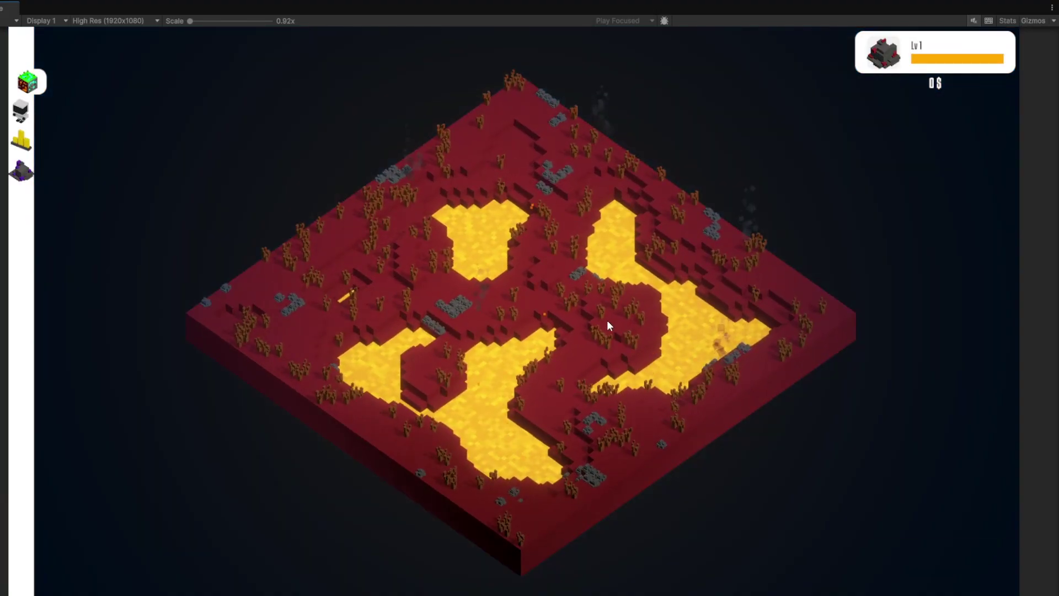
Examine the lava map's pools, rocks and cactus-like plants up close and from a distance, moving across the whole island
scroll(623, 346, "up", 3)
key("a")
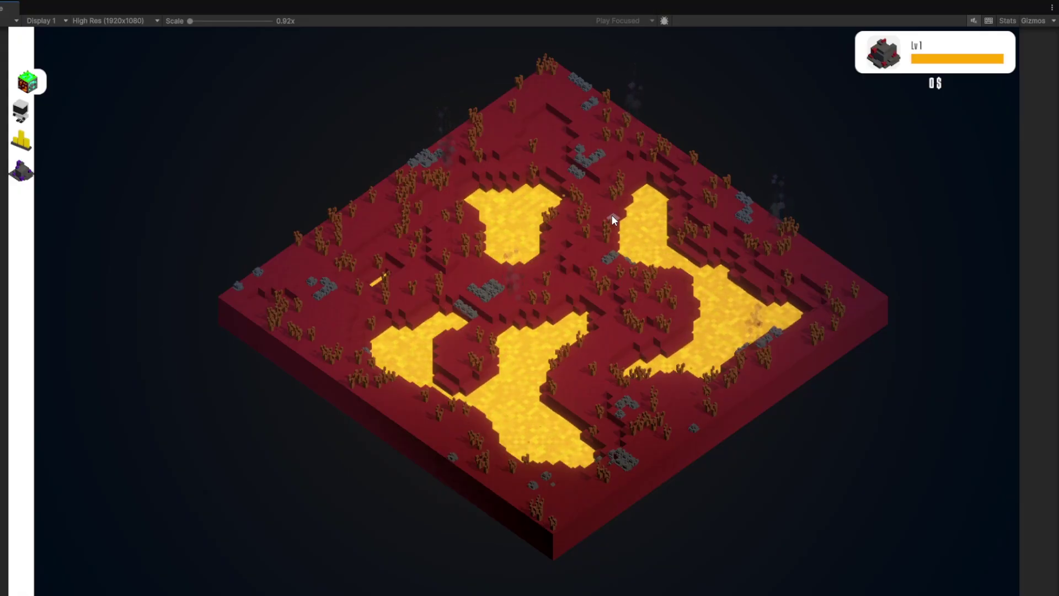
scroll(434, 292, "up", 5)
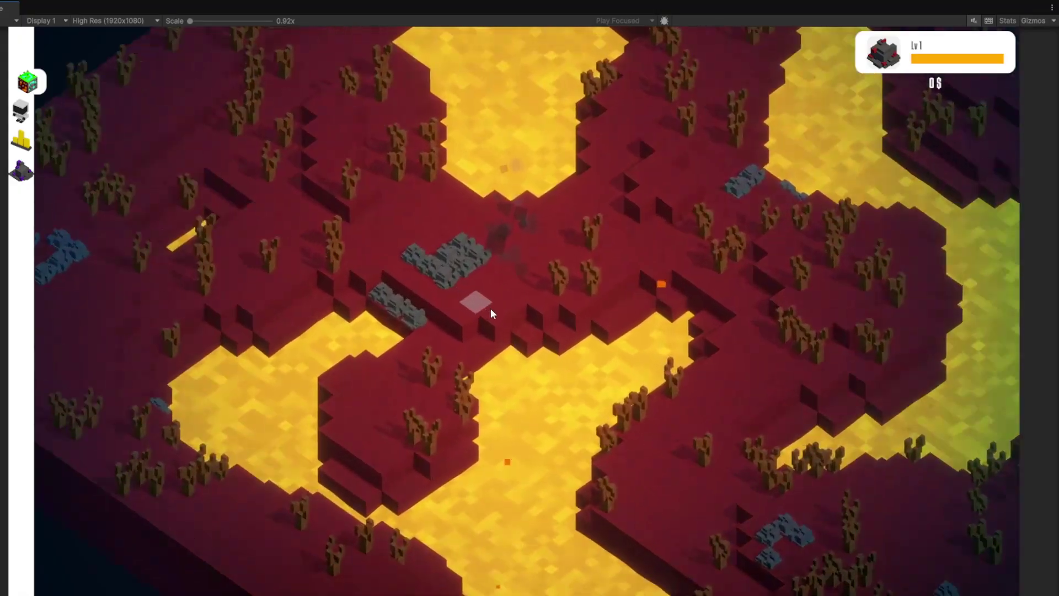
scroll(491, 311, "down", 8)
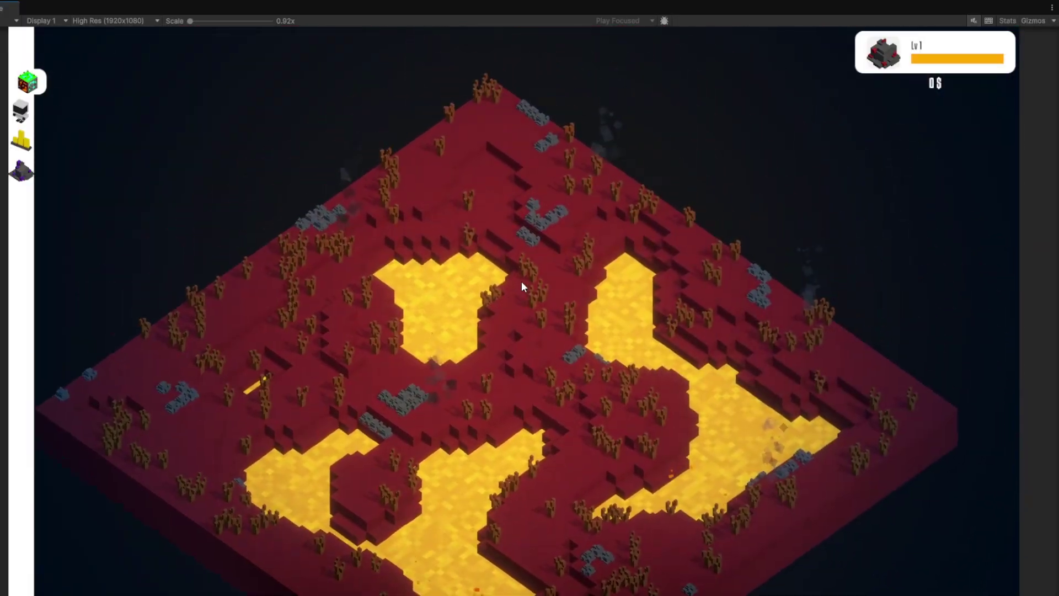
key("w")
key("s")
key("w")
key("d")
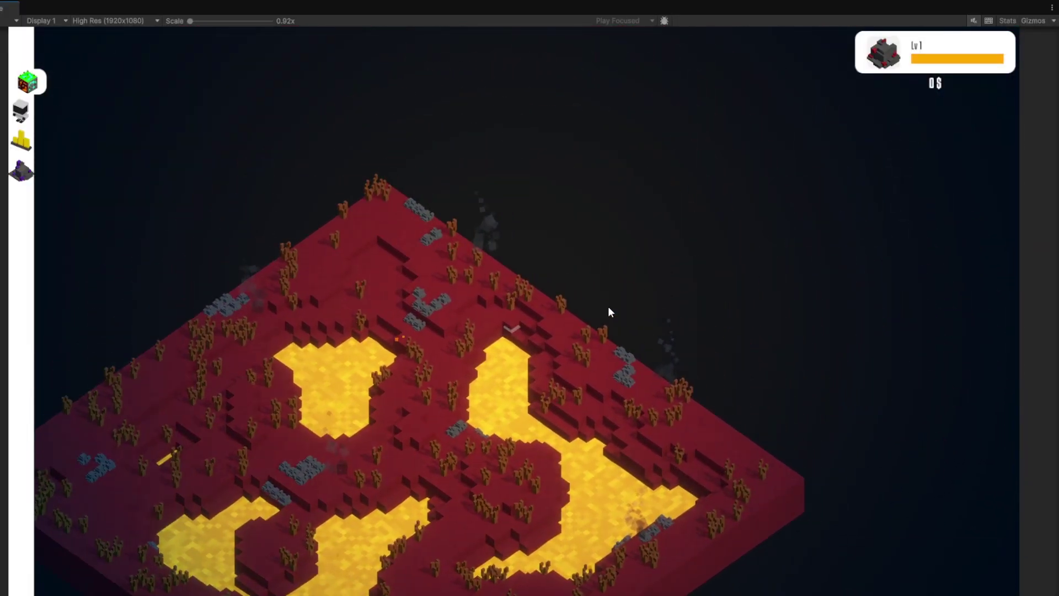
scroll(609, 309, "up", 5)
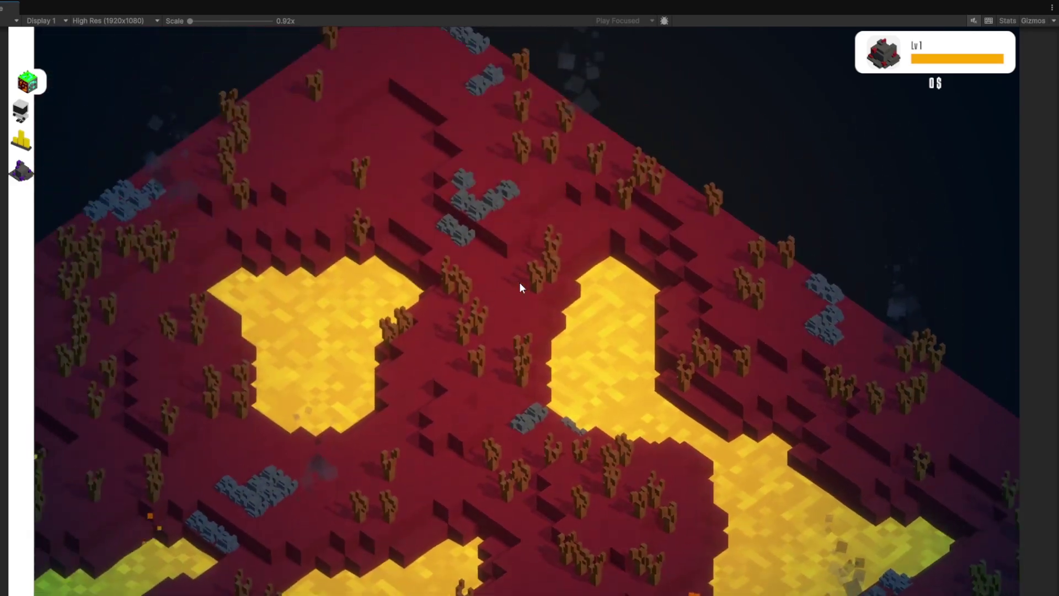
scroll(519, 282, "down", 8)
scroll(513, 259, "up", 8)
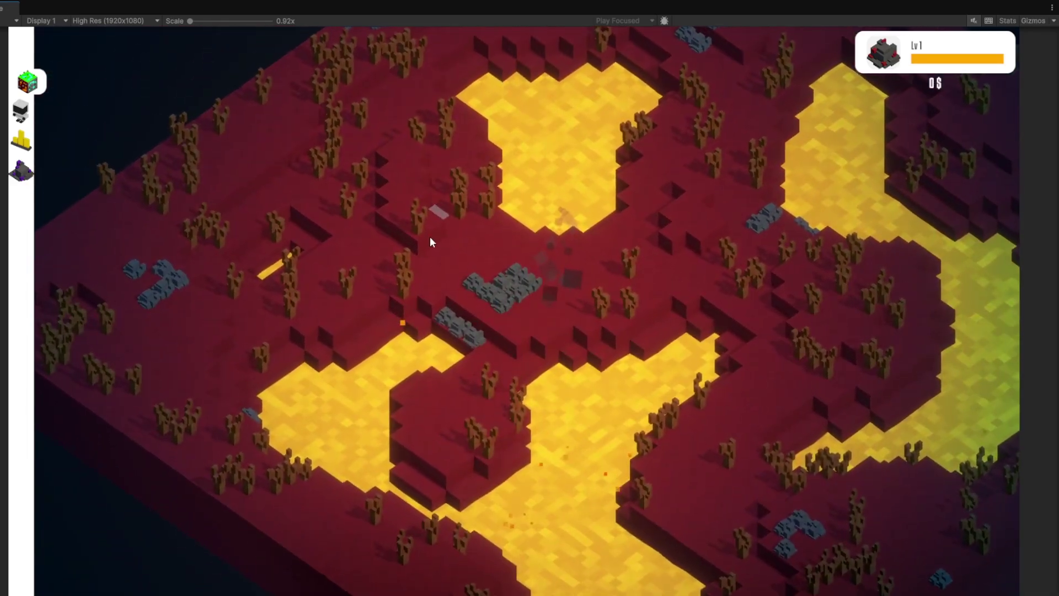
scroll(426, 273, "up", 6)
scroll(426, 274, "down", 7)
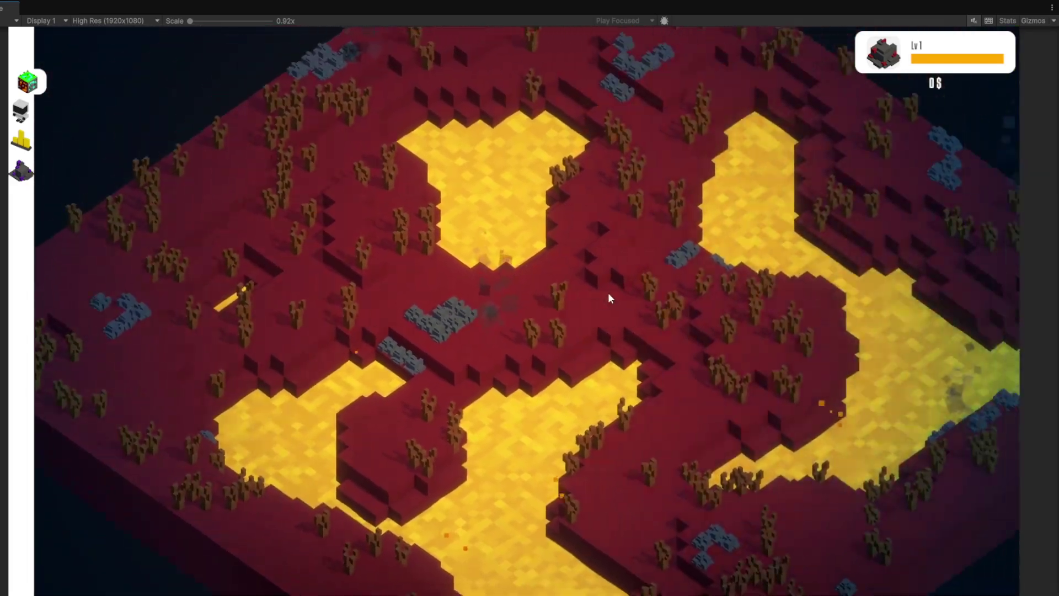
scroll(609, 298, "down", 6)
scroll(617, 209, "up", 2)
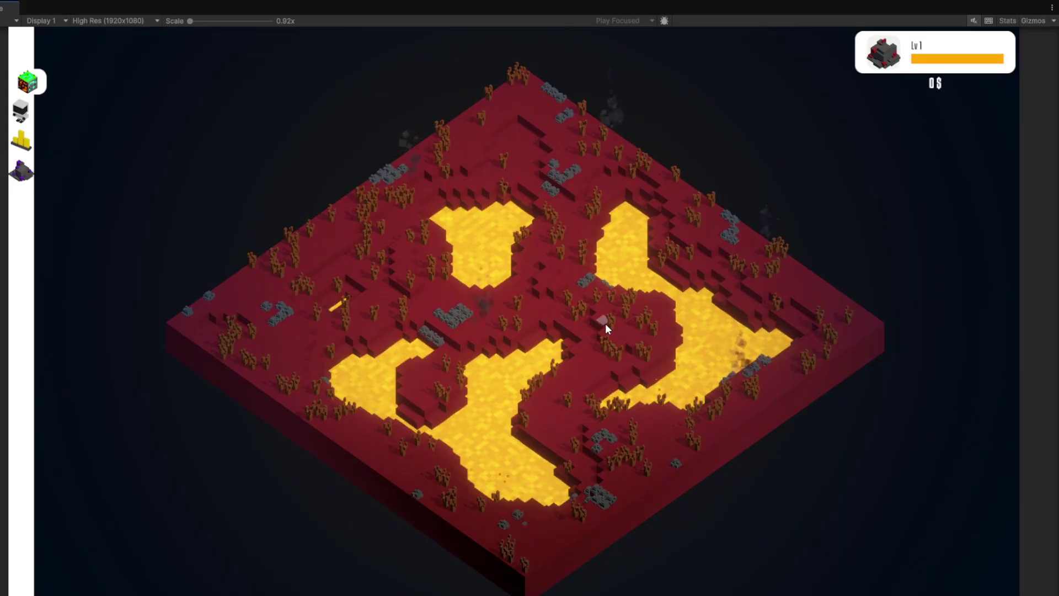
scroll(602, 298, "up", 5)
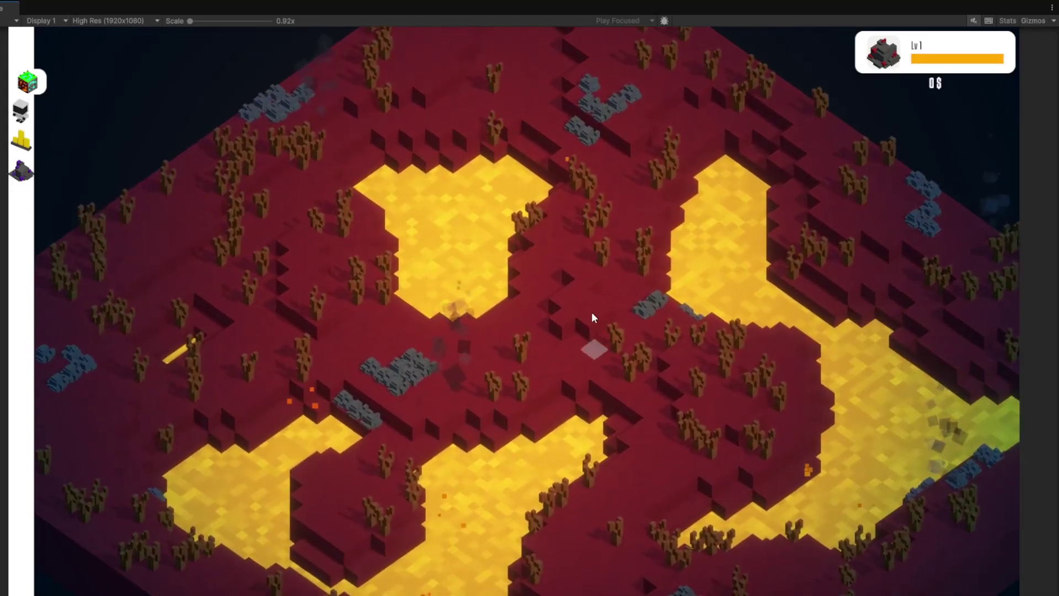
scroll(592, 318, "down", 5)
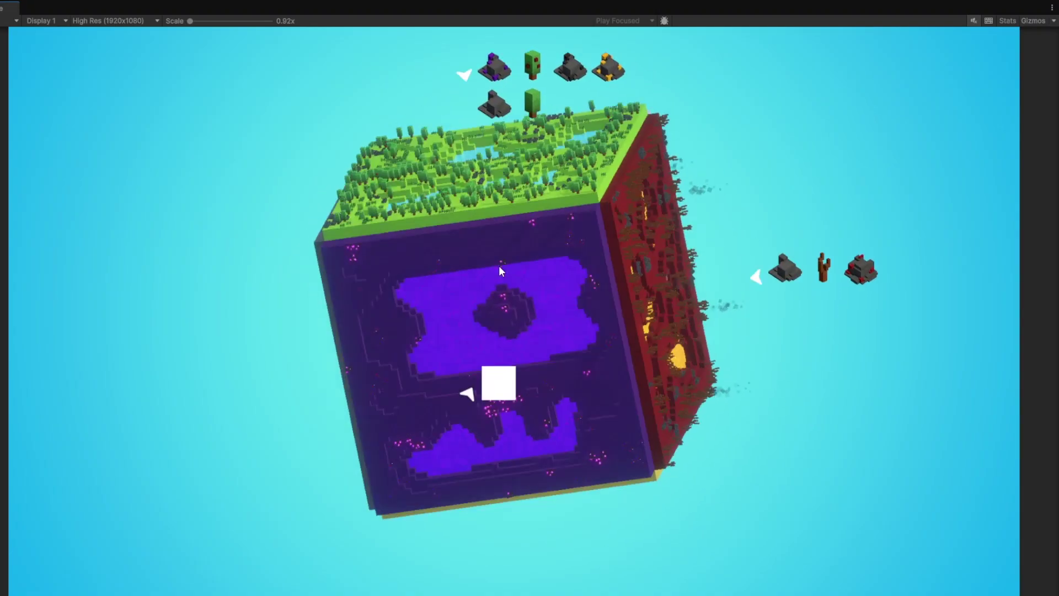
Turn the cube to its purple face, open that face's map and examine the glowing crystal formations up close
left_click_drag(499, 266, 464, 206)
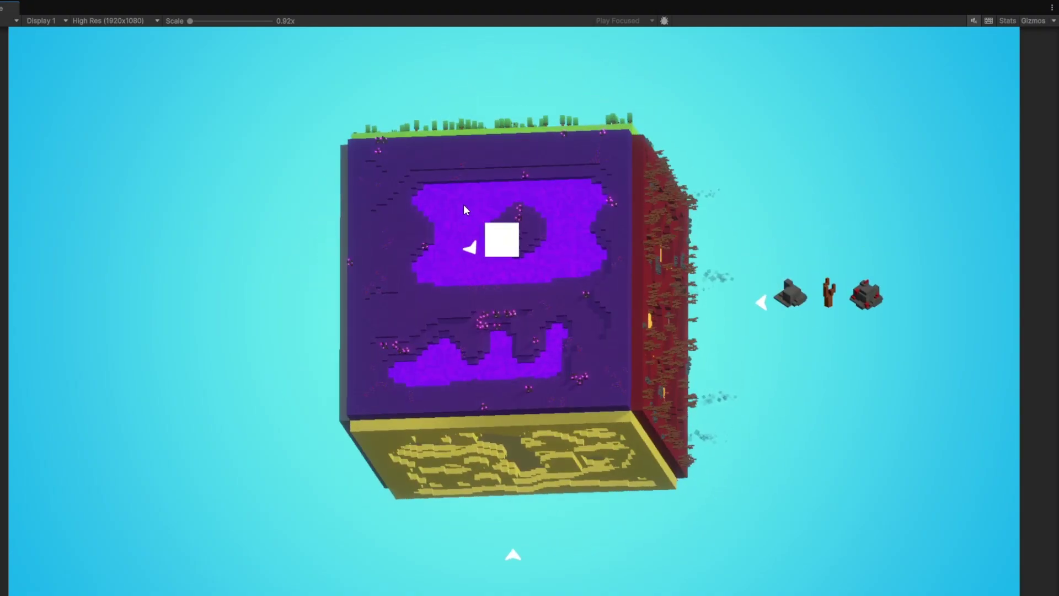
left_click(474, 258)
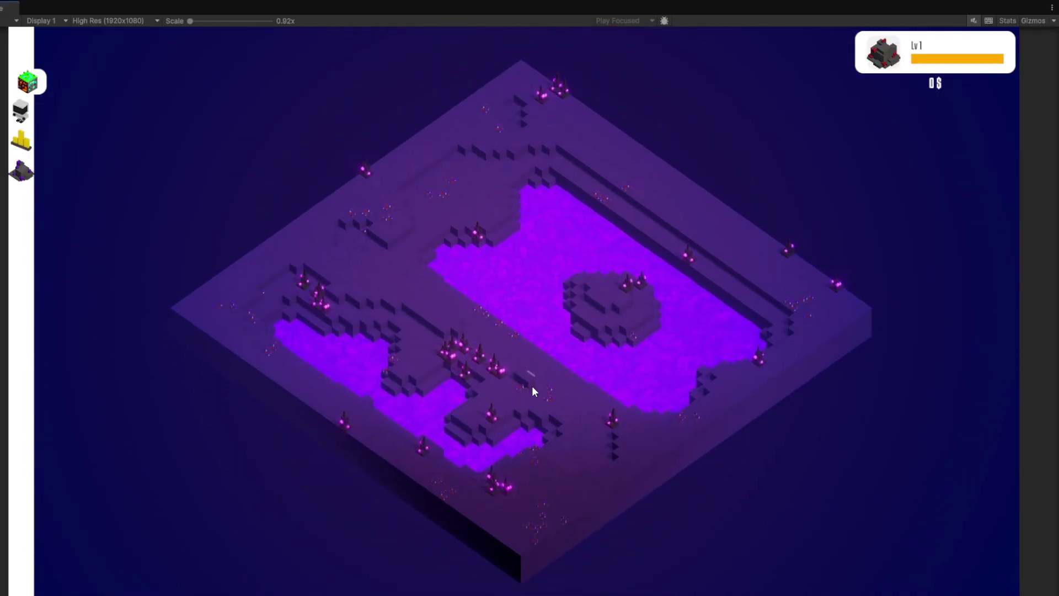
scroll(570, 432, "up", 5)
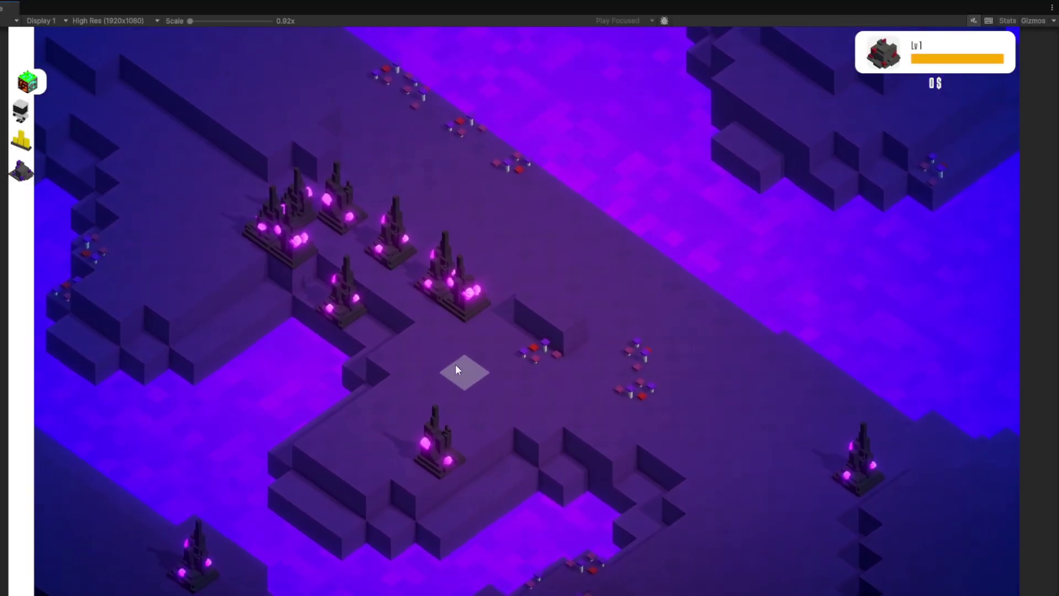
Examine the whole purple map from a distance, including its glowing pools, central island, terraces and scattered crystal formations
scroll(469, 303, "down", 2)
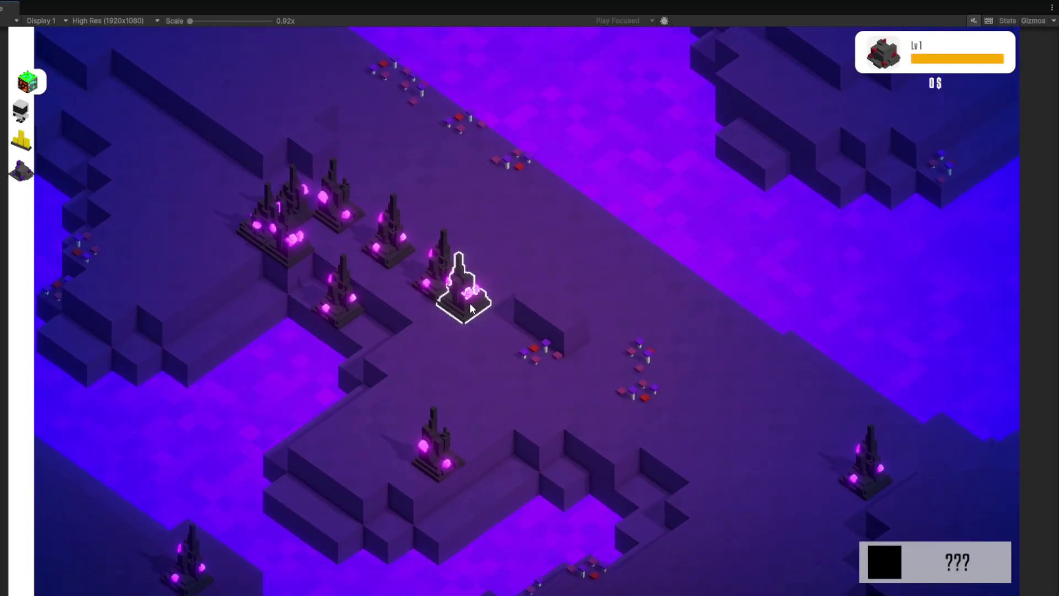
scroll(544, 280, "down", 3)
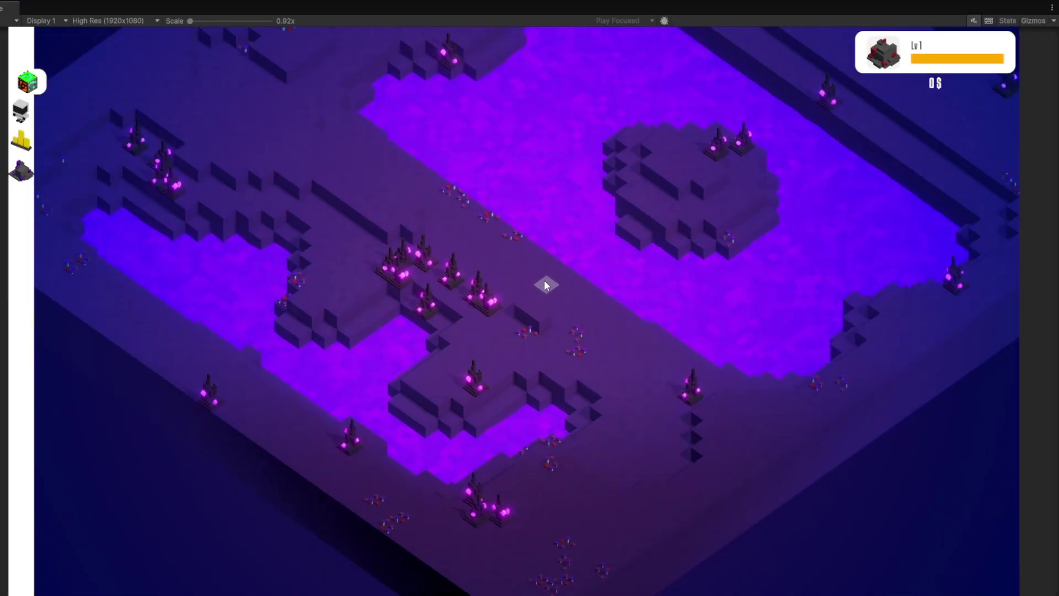
scroll(546, 284, "down", 3)
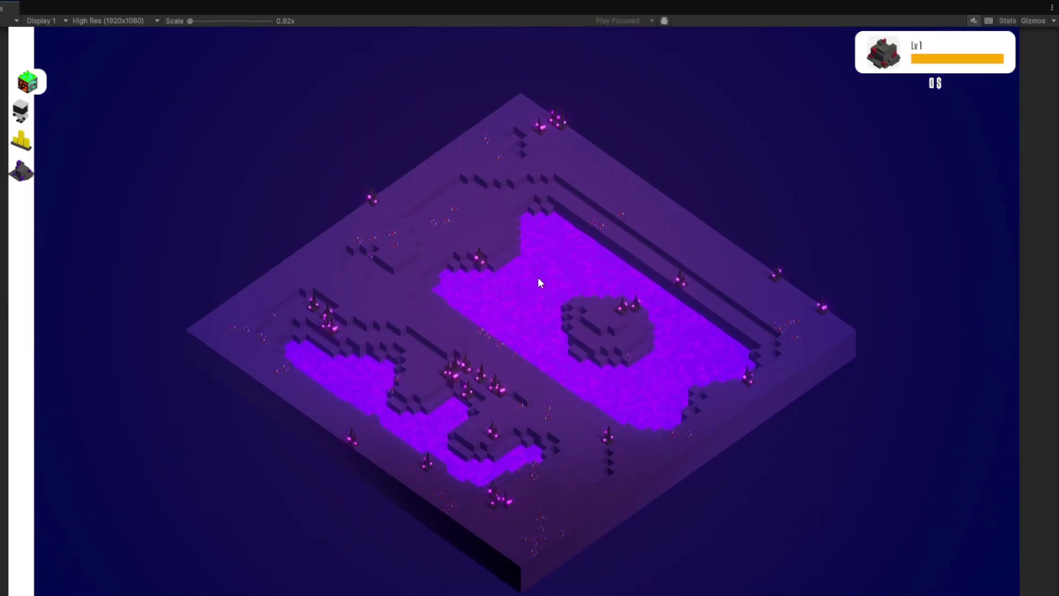
scroll(538, 277, "up", 2)
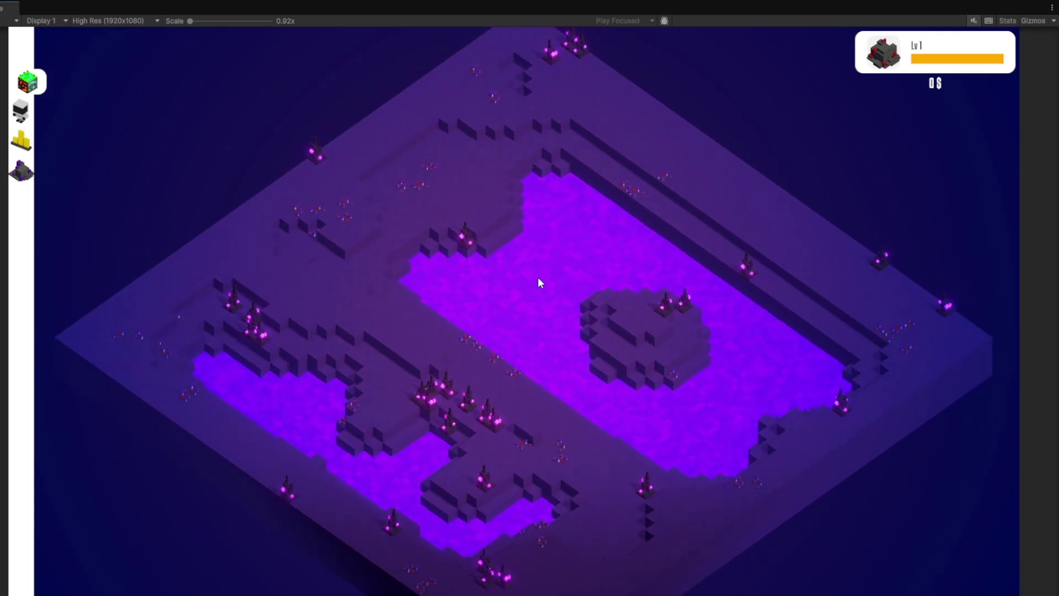
scroll(538, 277, "down", 3)
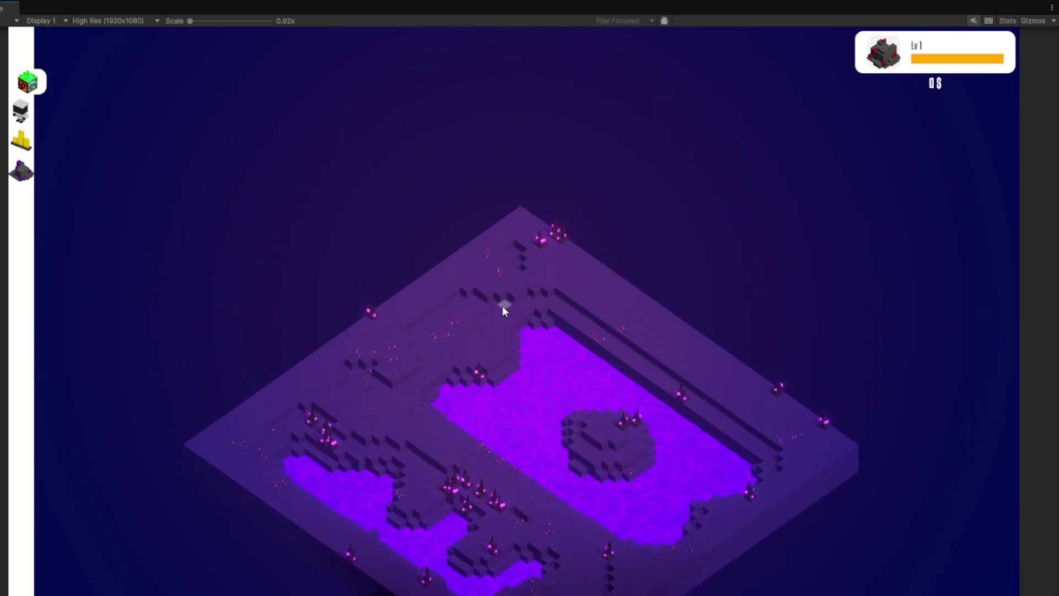
scroll(503, 283, "up", 2)
scroll(538, 275, "up", 3)
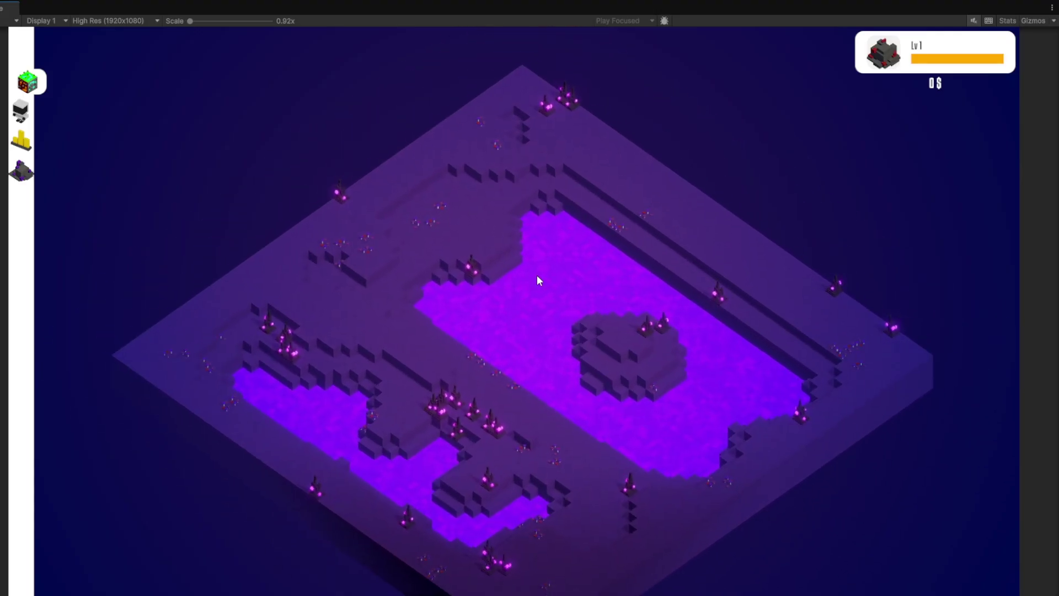
scroll(537, 275, "down", 3)
key("s")
key("w")
key("s")
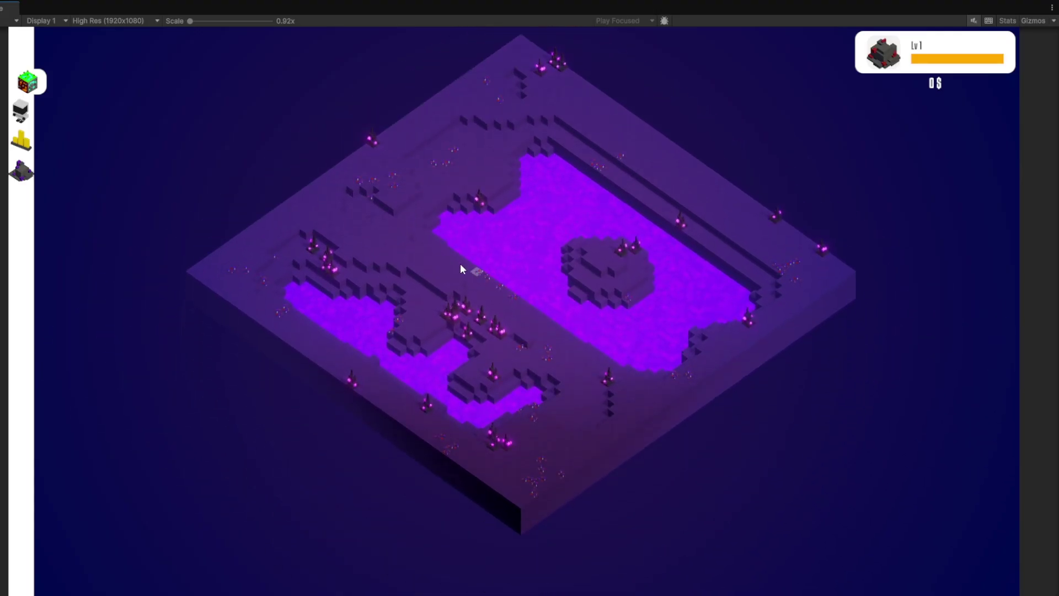
Return to the cube overview and rotate the cube to inspect its grassland, lava and purple faces together
left_click(28, 82)
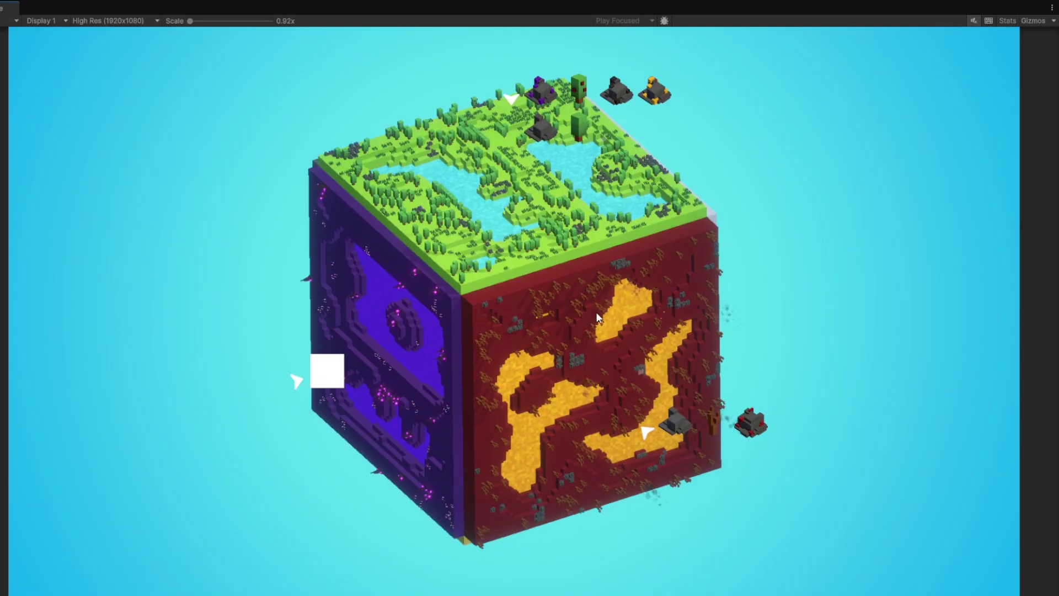
left_click_drag(753, 291, 785, 237)
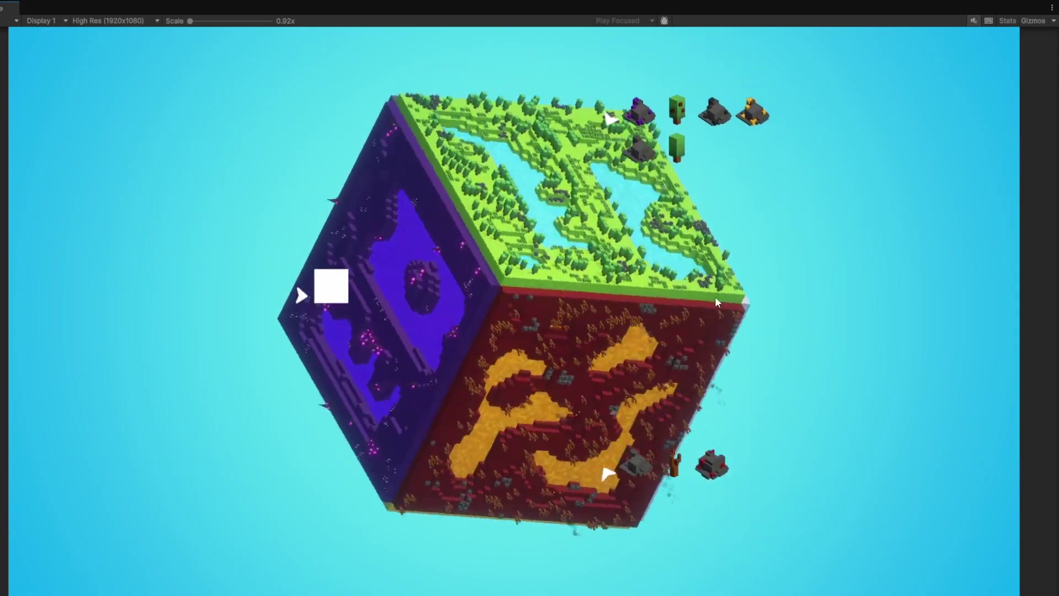